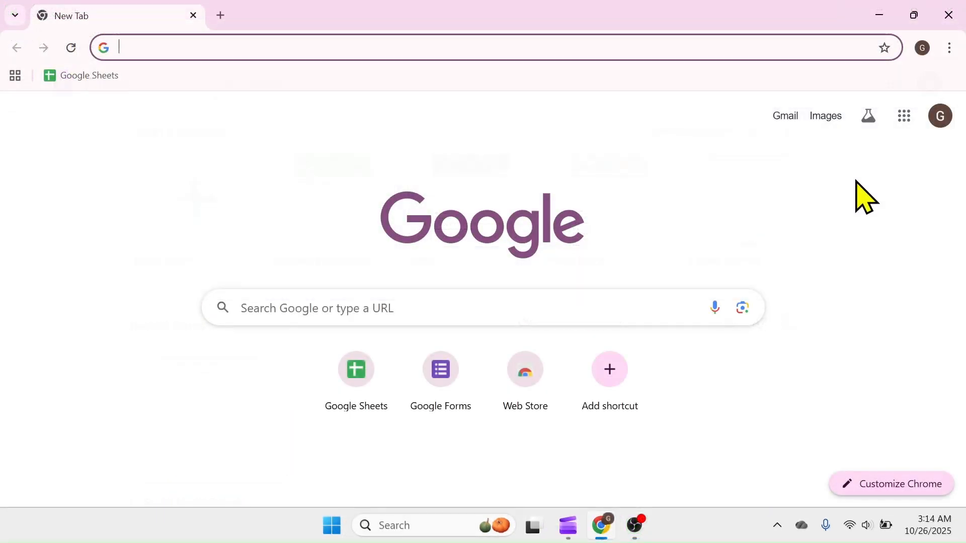
Step: Open docs.google.com/forms and create a blank form
left_click(168, 47)
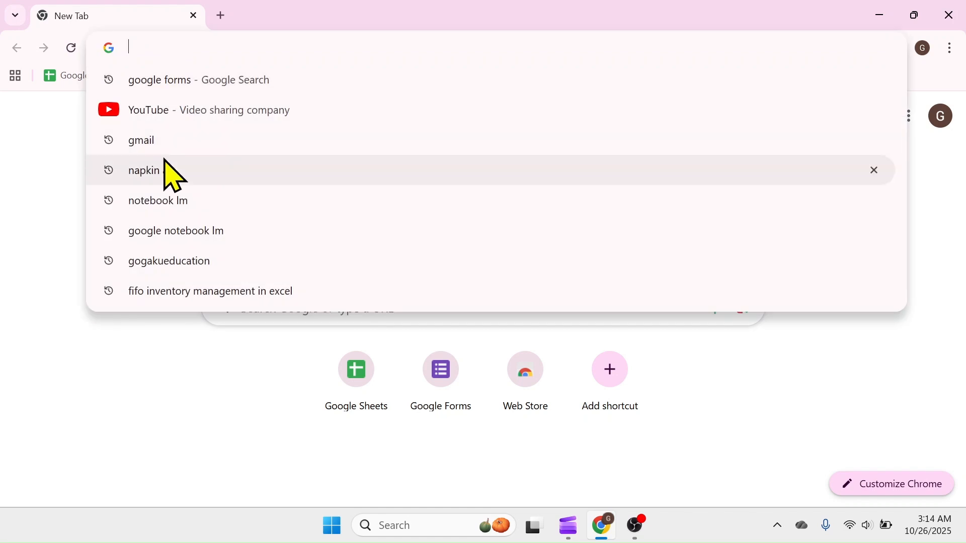
type("docs.google.")
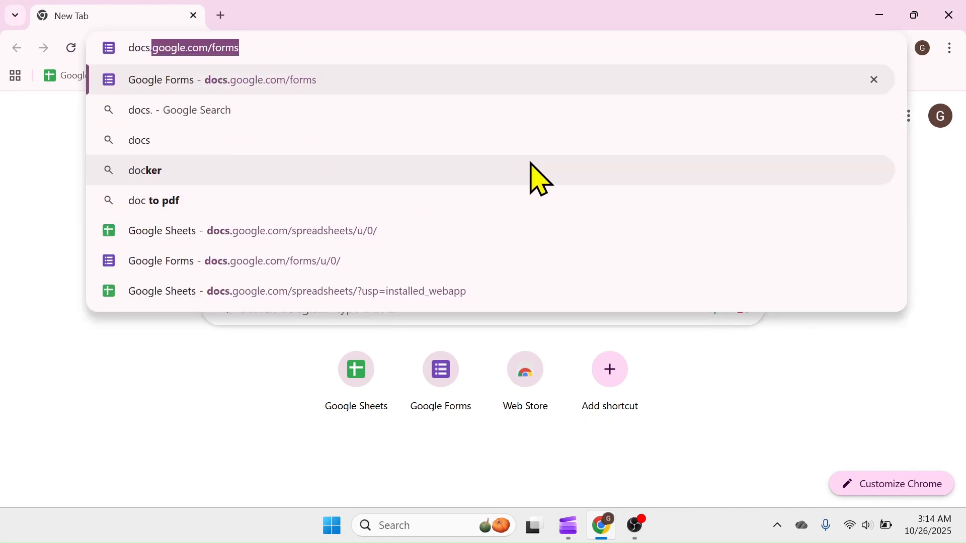
type("co")
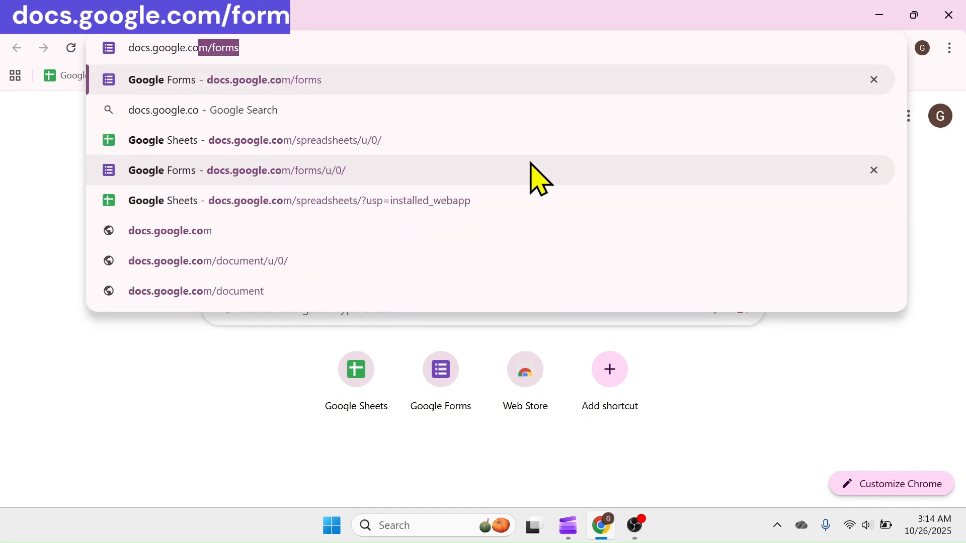
type("m/forms")
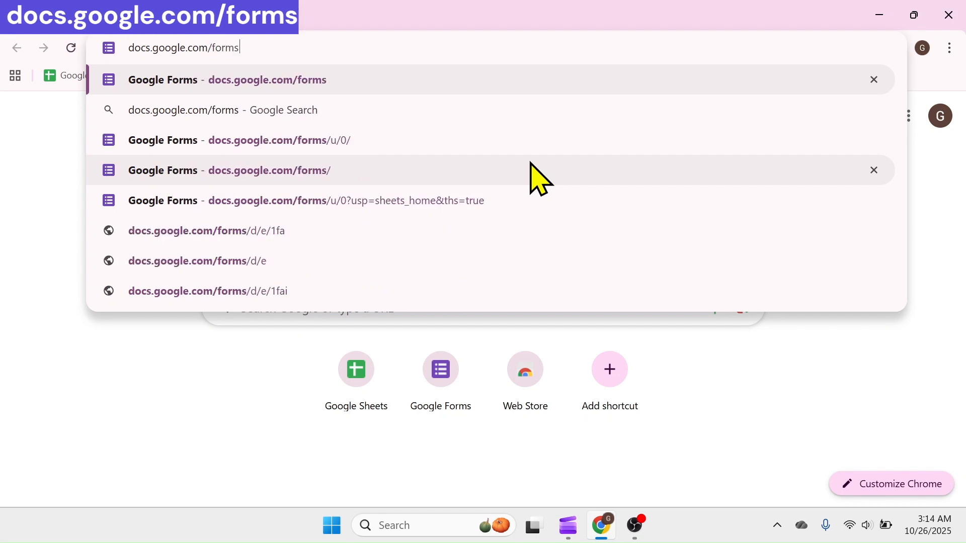
key("Return")
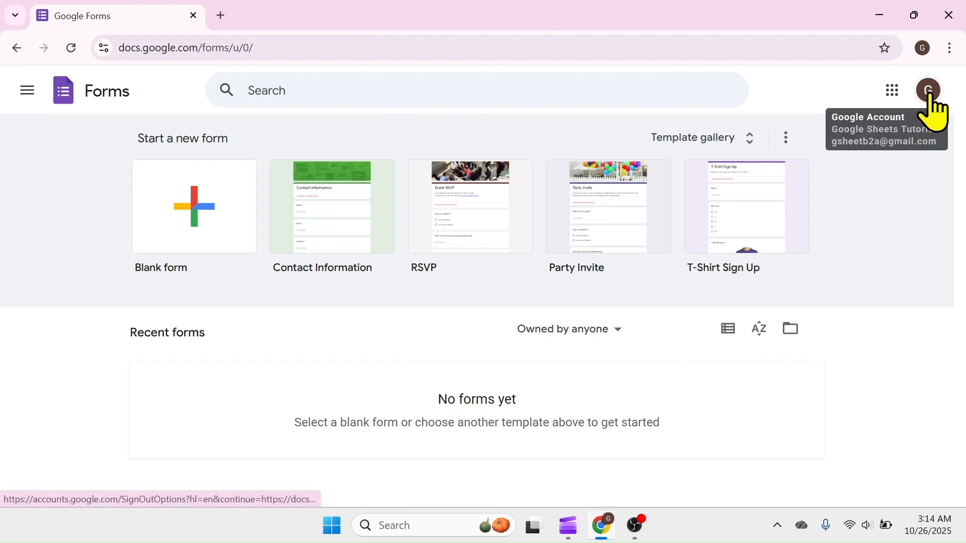
left_click(196, 221)
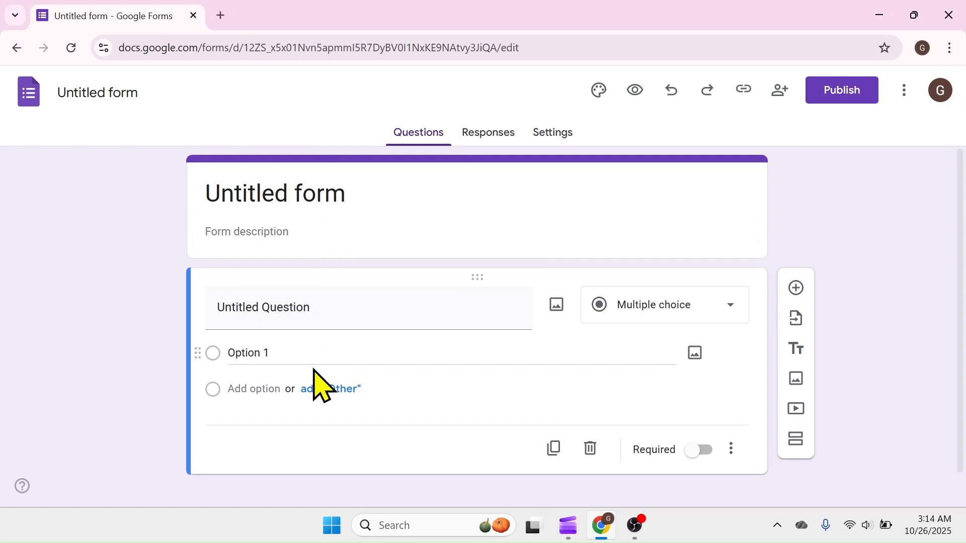
Step: Replace the form's title with "Social Media Usage Survey"
left_click(364, 196)
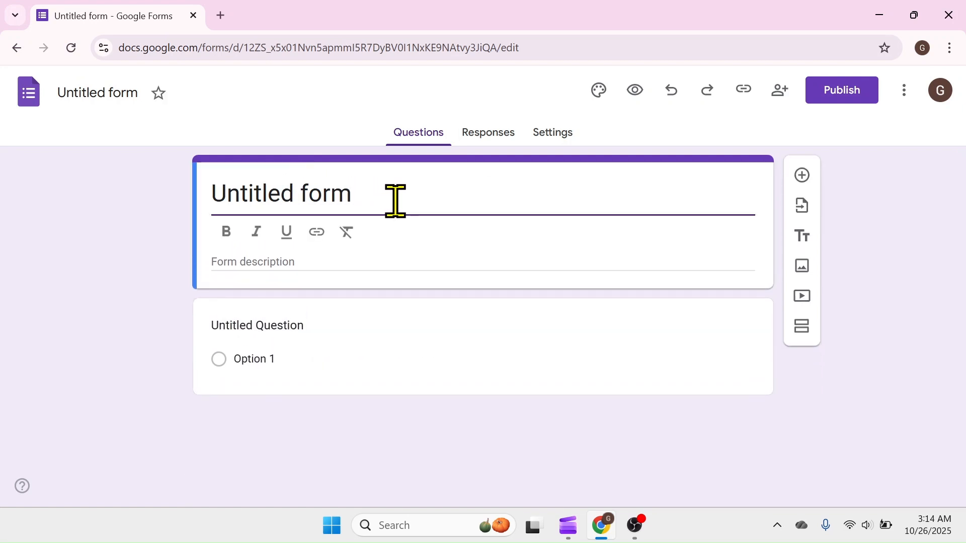
left_click_drag(396, 197, 210, 194)
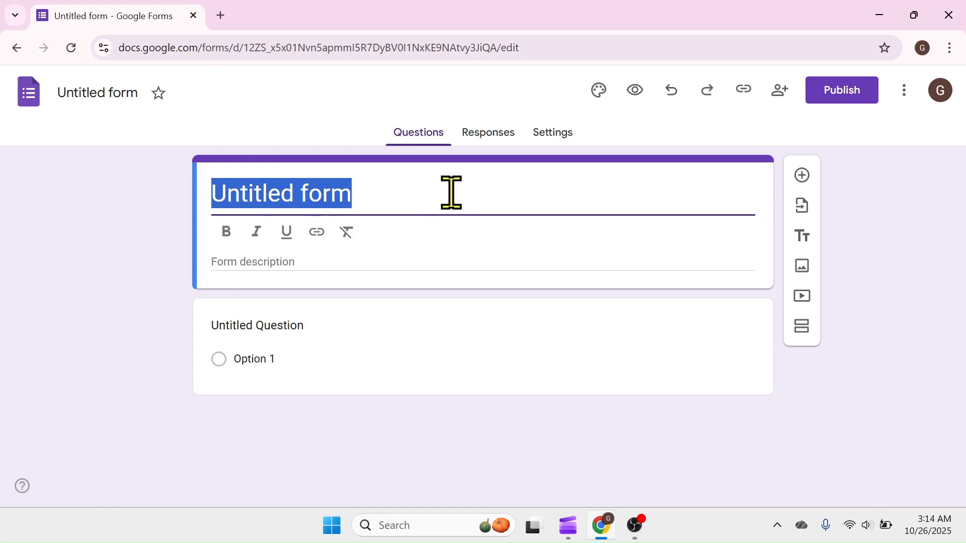
type("Social Media Usage Survey")
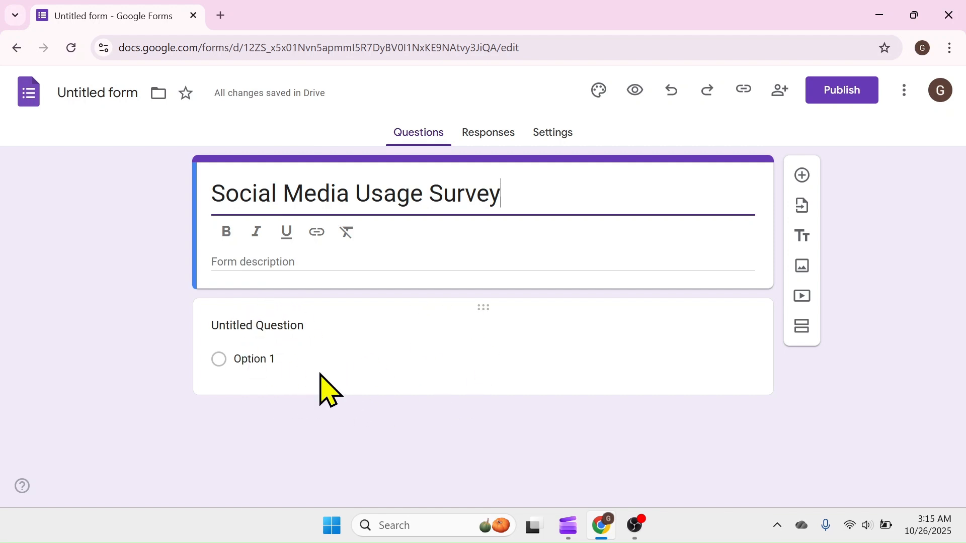
Step: Word the first question "Which Social Media Platform do you use most frequently? Select one or more if applicable." and use the Checkboxes type
left_click(287, 325)
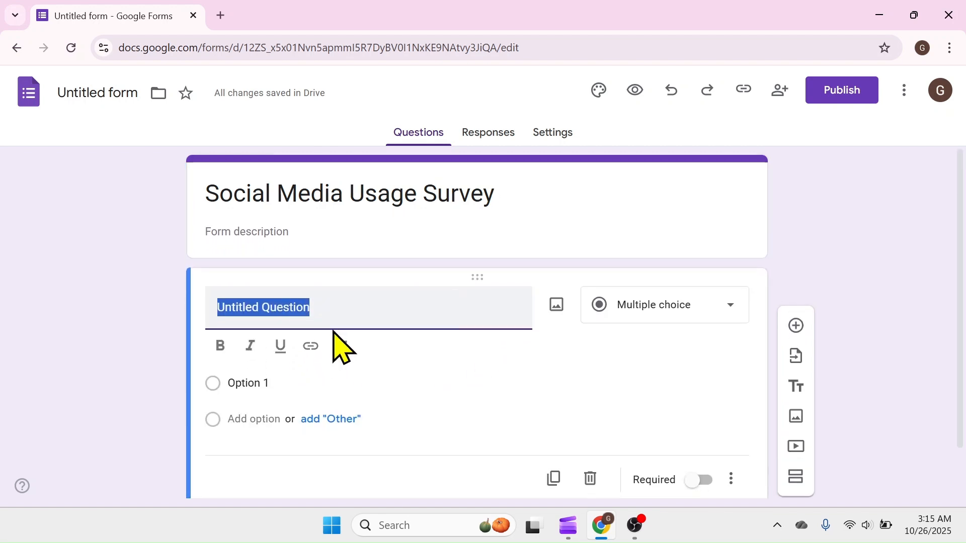
type("Which Social Media")
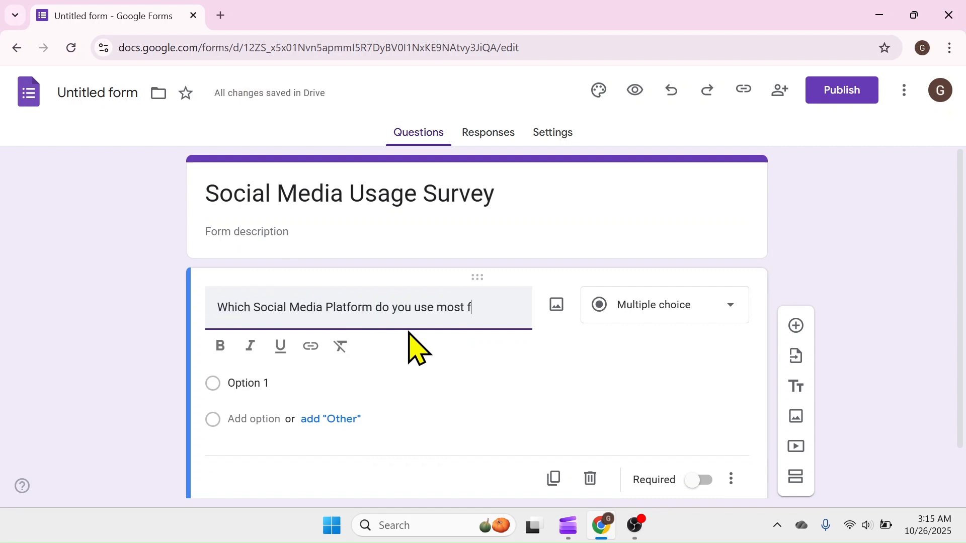
type("ly? Select one or more")
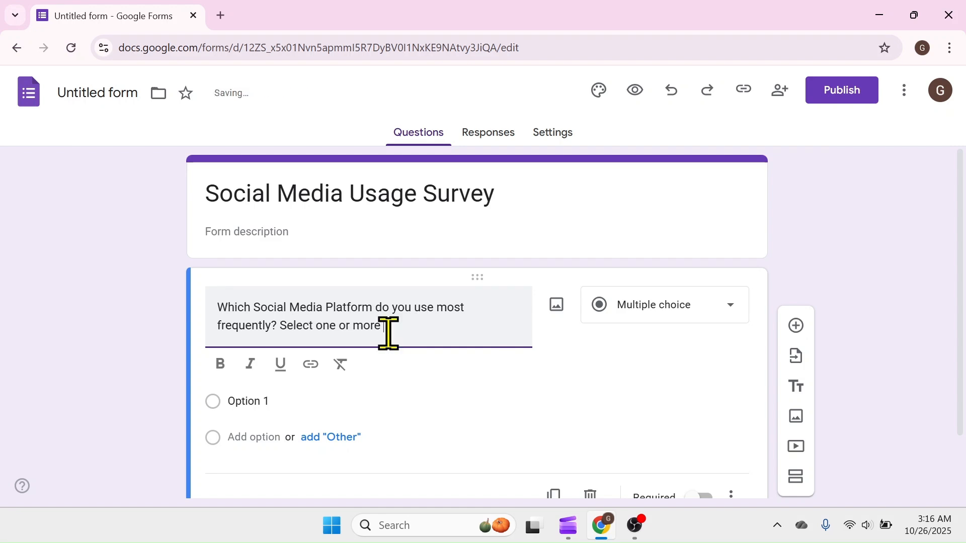
type("if applicable.")
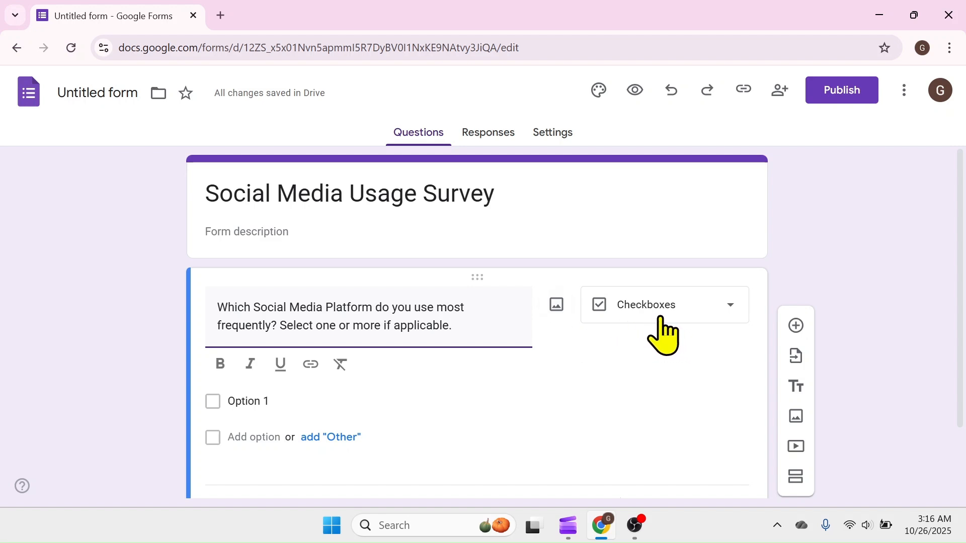
left_click(734, 312)
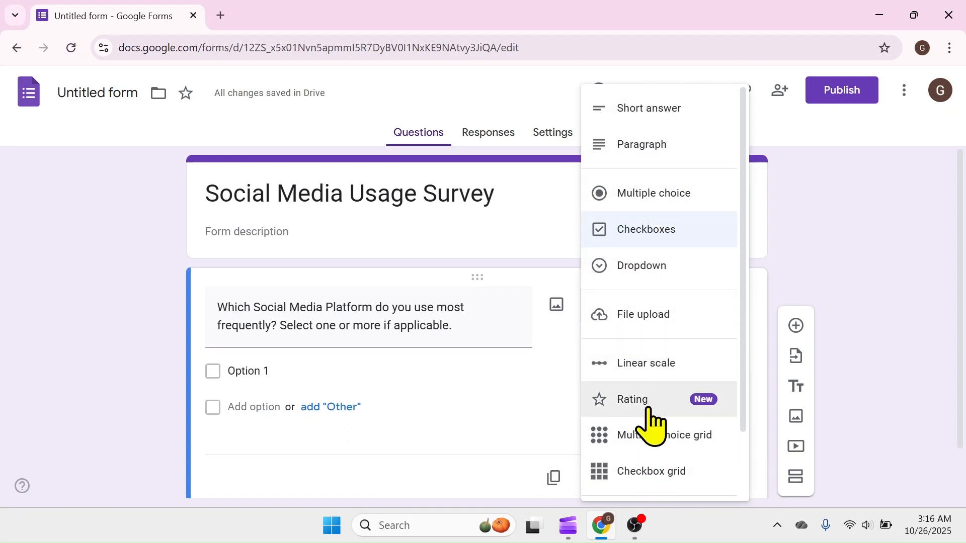
left_click(648, 232)
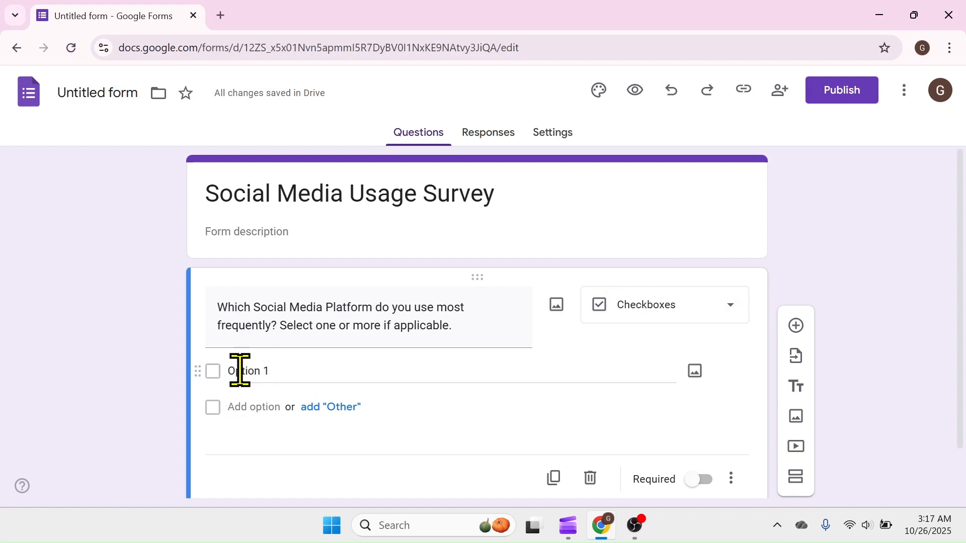
Step: Give the platform question the options Facebook, Instagram, Tik Tok, YouTube, Twitter(X), LinkedIn and Others
left_click(333, 377)
type("Facebook")
key("Return")
type("Instag")
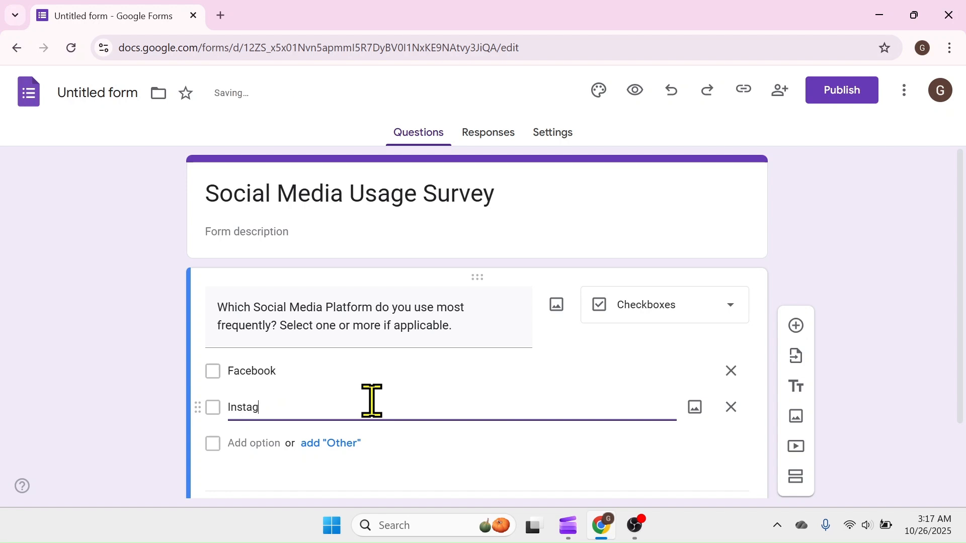
type("ram")
key("Return")
type("Tik Tok")
key("Return")
type("YouTube")
key("Return")
type("Twitter(X)")
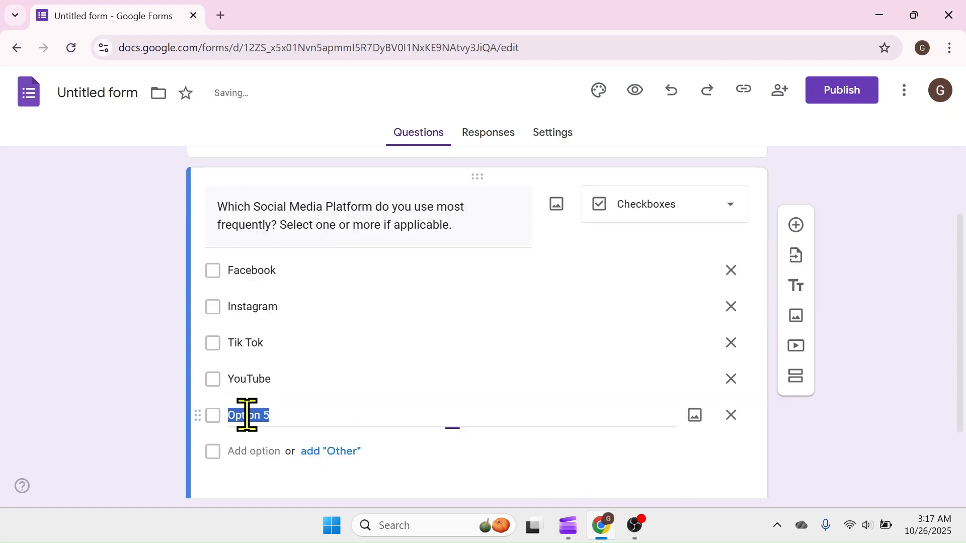
key("Return")
type("LinkedIn")
key("Return")
type("Others")
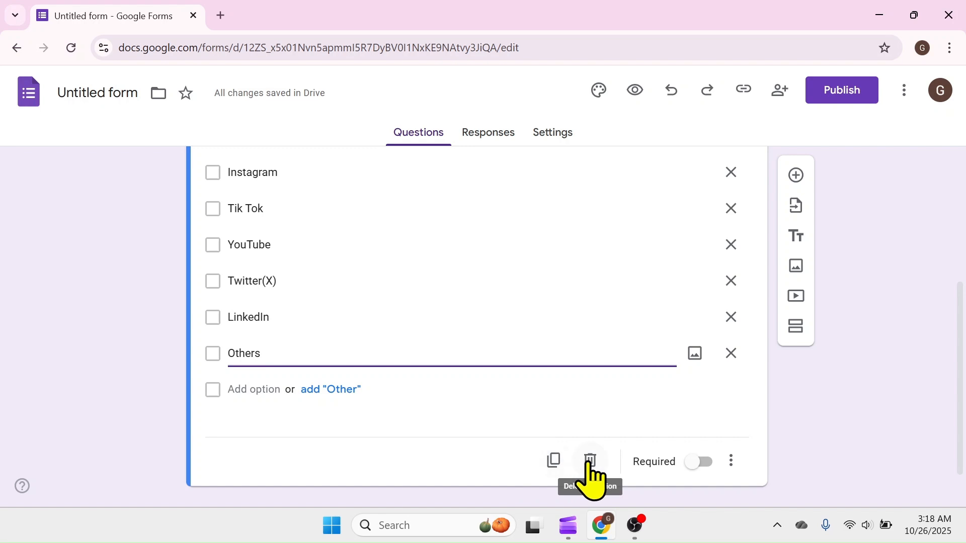
left_click(733, 460)
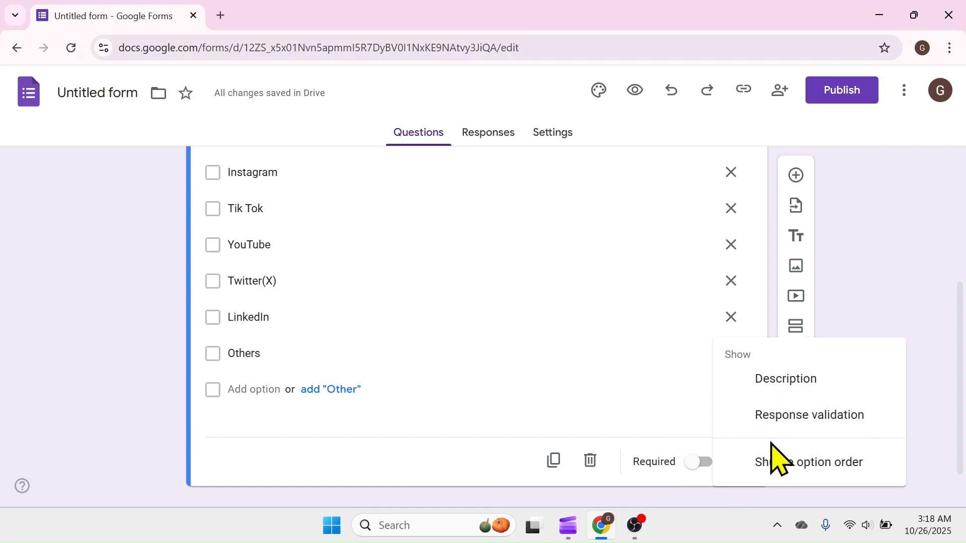
left_click(862, 298)
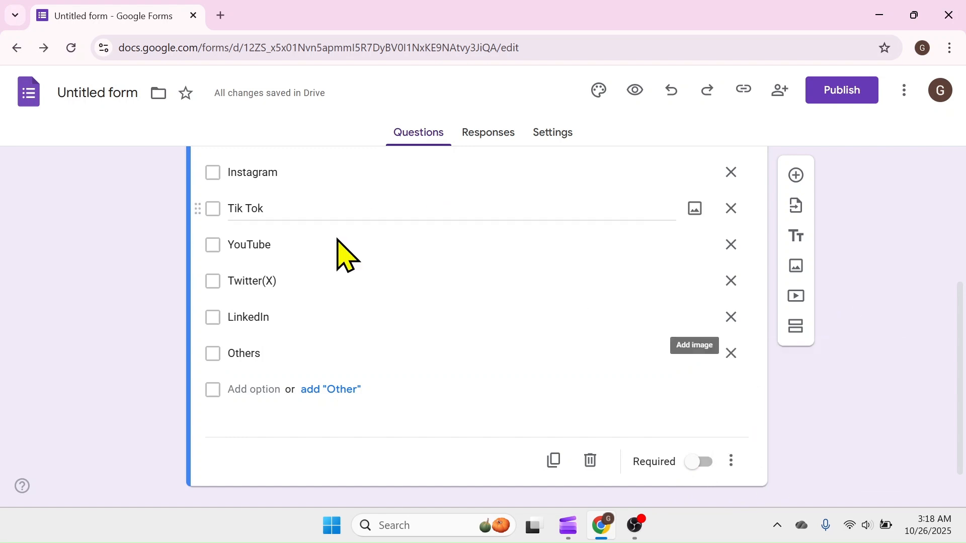
scroll(361, 270, "up", 2)
scroll(475, 351, "down", 2)
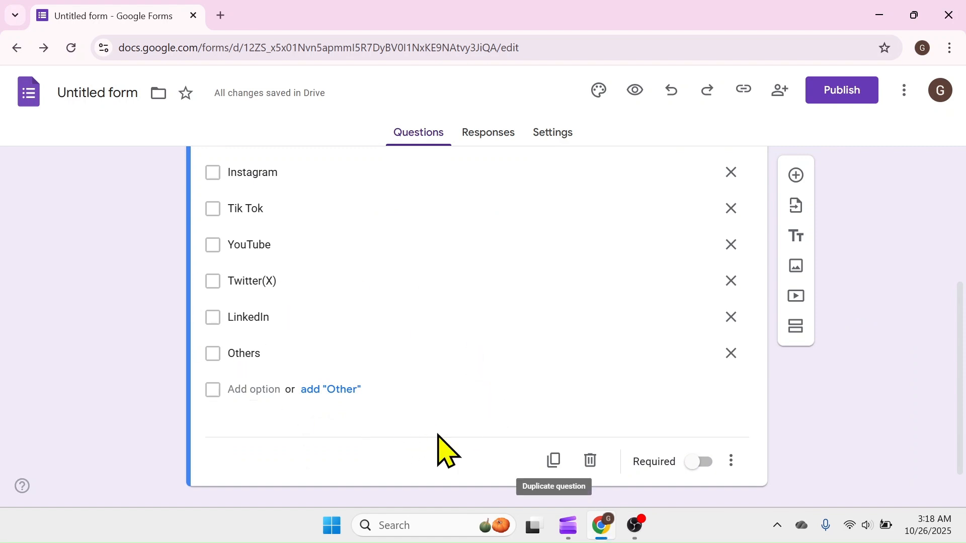
Step: Add a multiple choice question reading "On an Average, how many hours do you spend on social media per day?"
left_click(796, 175)
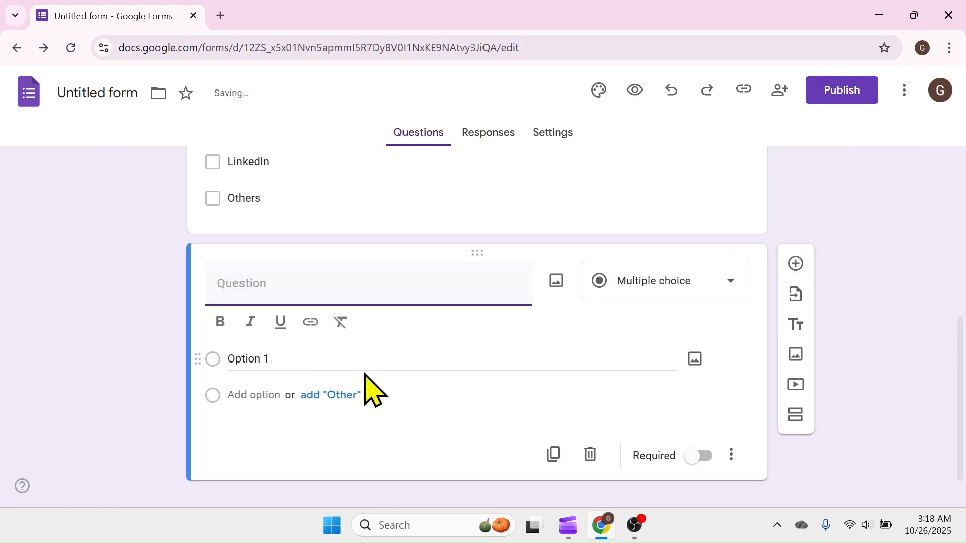
type("On an Average")
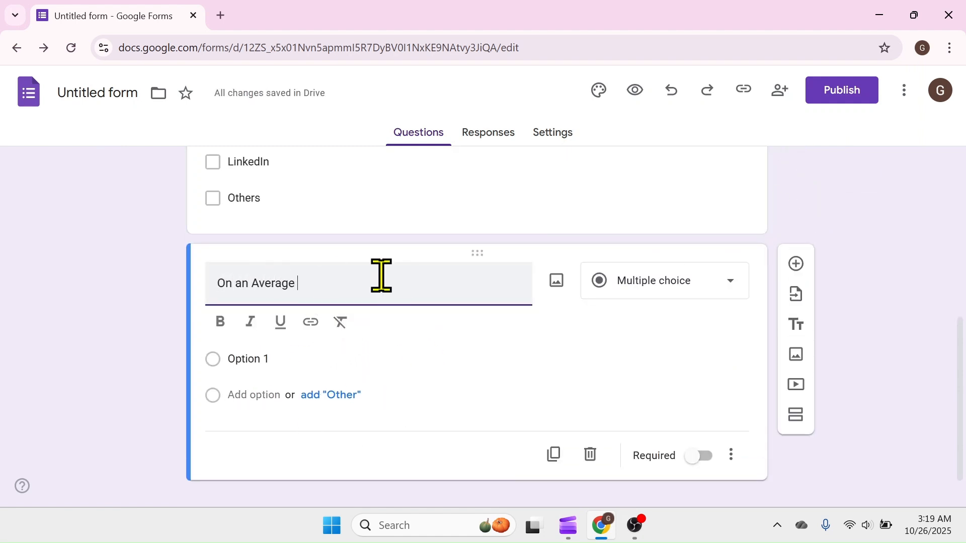
type("ocial media per day?")
Step: Enter the daily hours answer options "Less than 1 hour", "1 to 2 hours", "3 to 4 hours" and "5 or more hours"
left_click(422, 376)
type("Less than 1 hour")
key("Return")
type("1 t")
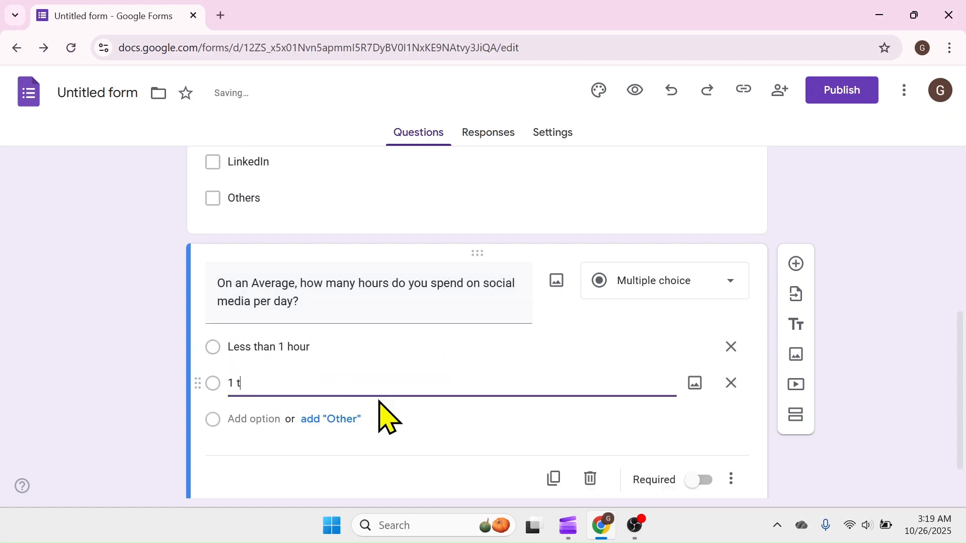
key("Return")
type("3 to 4 hours")
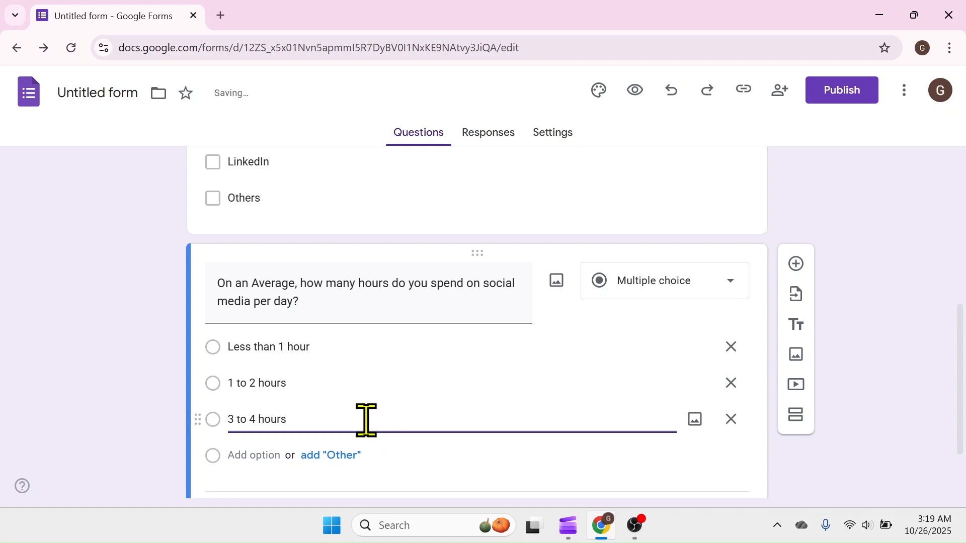
key("Return")
type("5 or more hours")
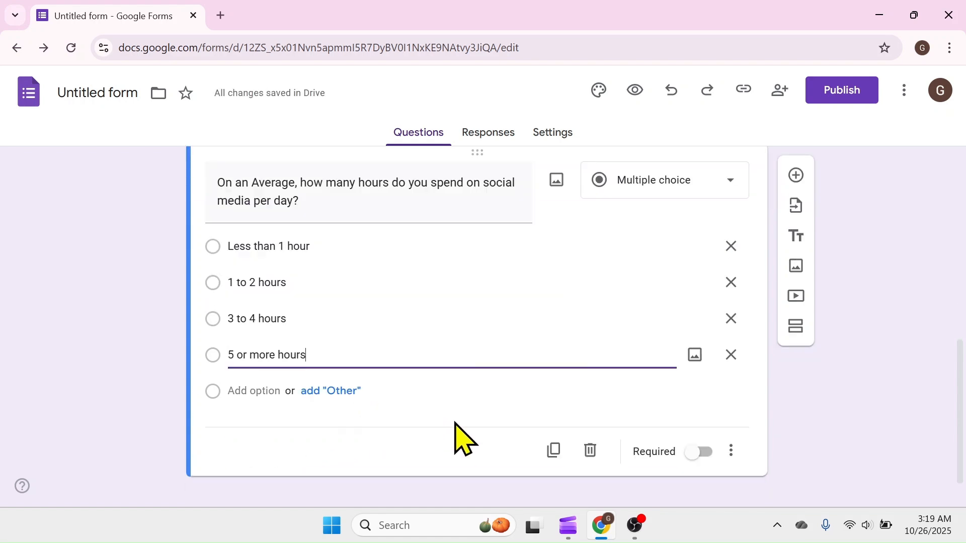
left_click(519, 365)
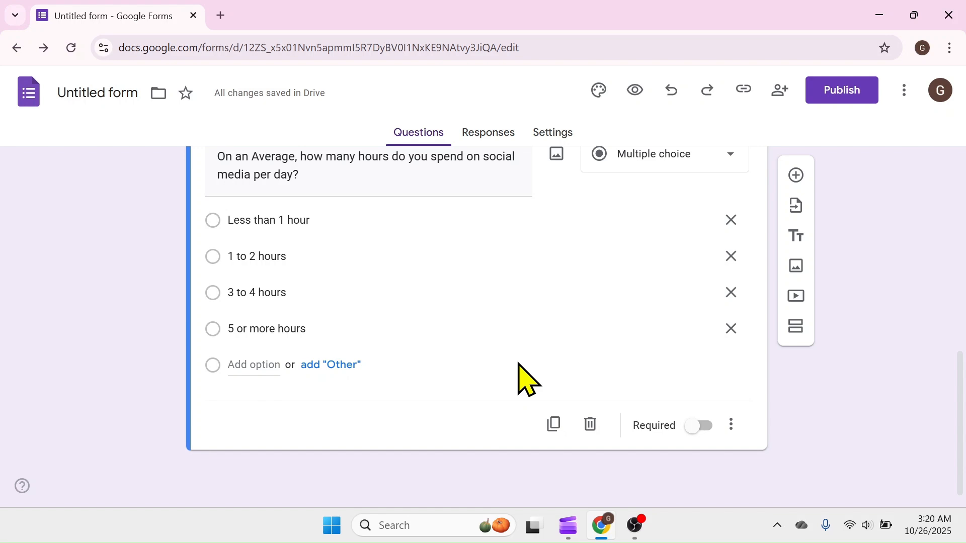
Step: Add a multiple choice question reading "What is the primary purpose for using social media?"
left_click(796, 175)
type("What is the primary purpose")
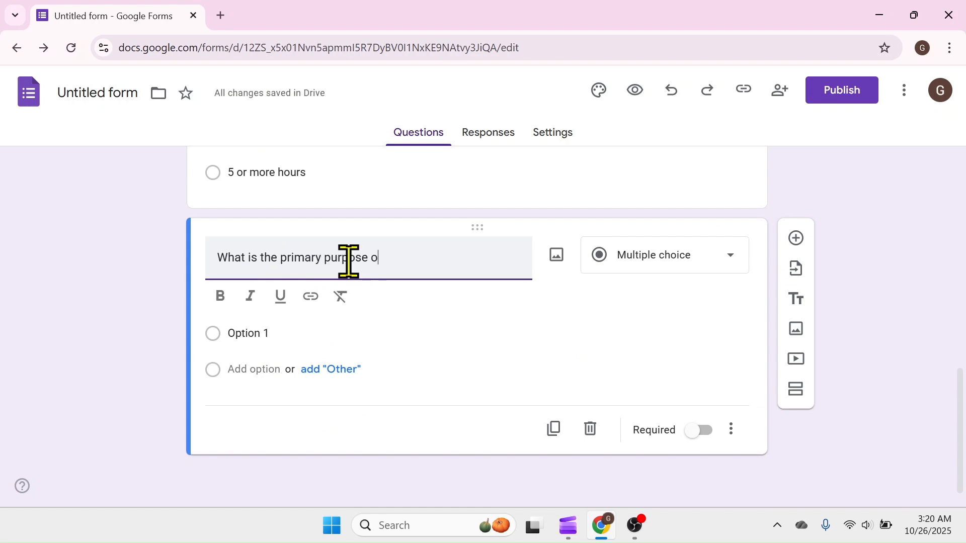
type(" for using social media?")
Step: Enter the options "To stay connected with family and friends", "News and Information", "For Entertainment", "For business and professional use" and "to promote products and brands"
key("Return")
type("To s")
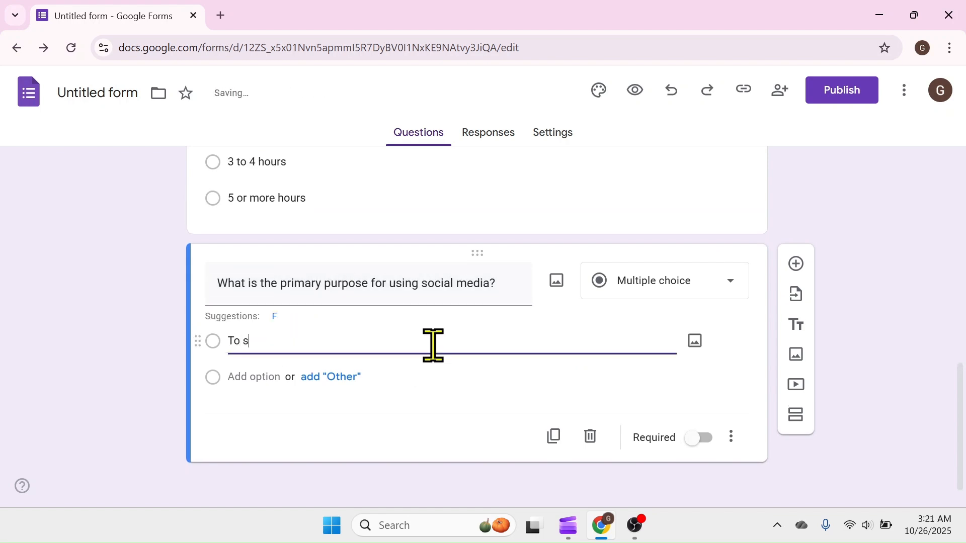
type("tay connected with family and friends")
key("Return")
type("News and Information")
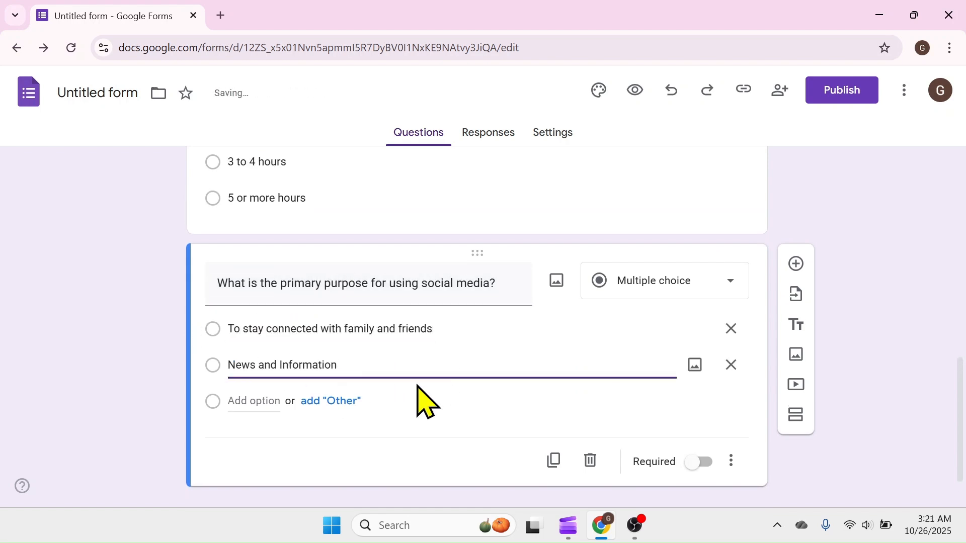
key("Return")
type("For Entertainment")
key("Return")
type("For business and professional use")
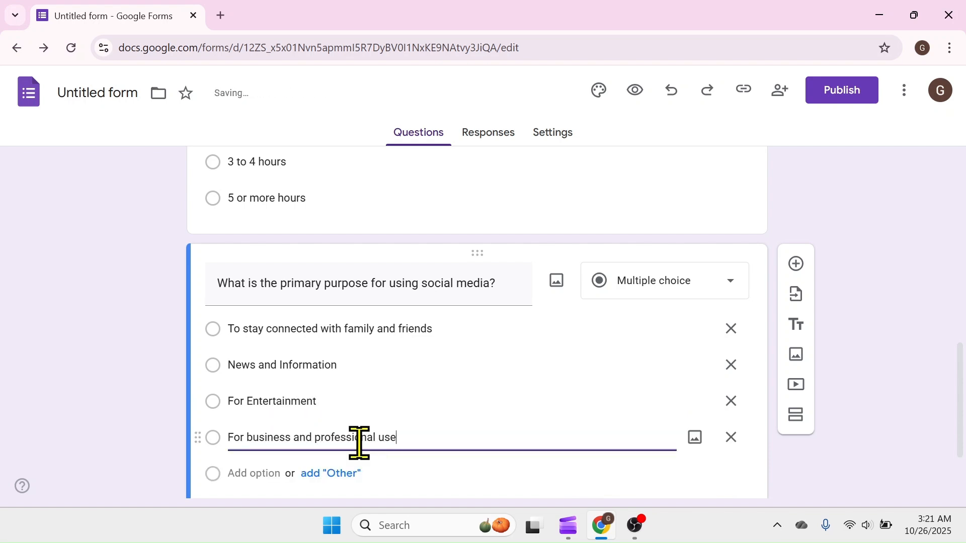
key("Return")
type("to promote products and brands")
key("Return")
key("BackSpace")
key("BackSpace")
Step: Add a Paragraph question reading "How do you feel after spending time on social media? write your thoughts."
left_click(796, 175)
type("How do you feel after spending time on social media? write your thoughts.")
left_click(729, 276)
left_click(638, 192)
Step: Add a Short answer question reading "In your opinion how social media affected your daily life (Positively or negatively) ? Write answer in brief."
left_click(795, 271)
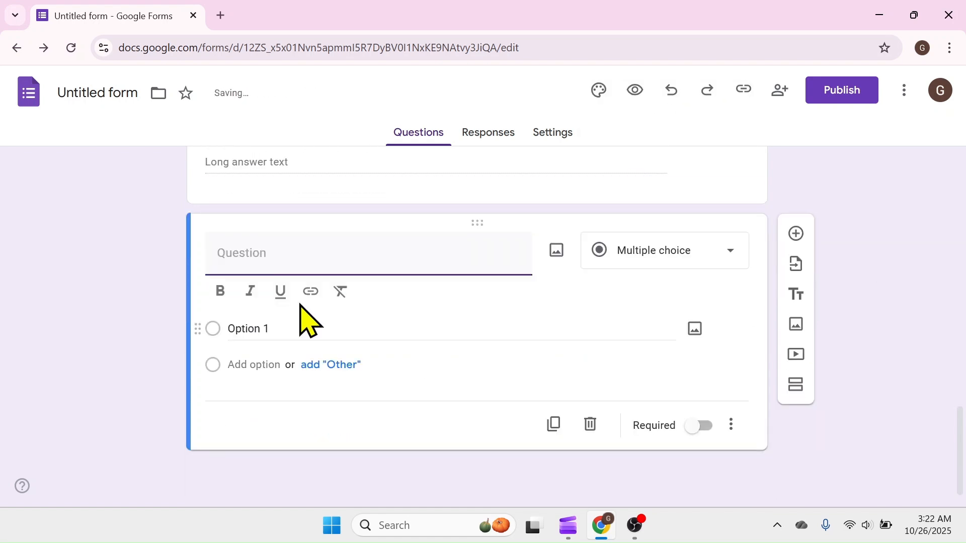
type("In your opinionh")
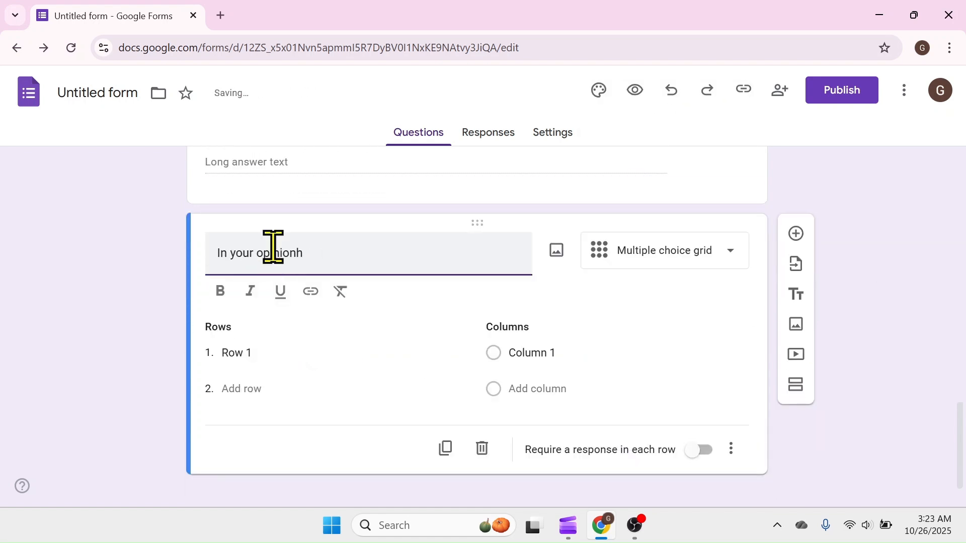
type("ow social mediaaffect")
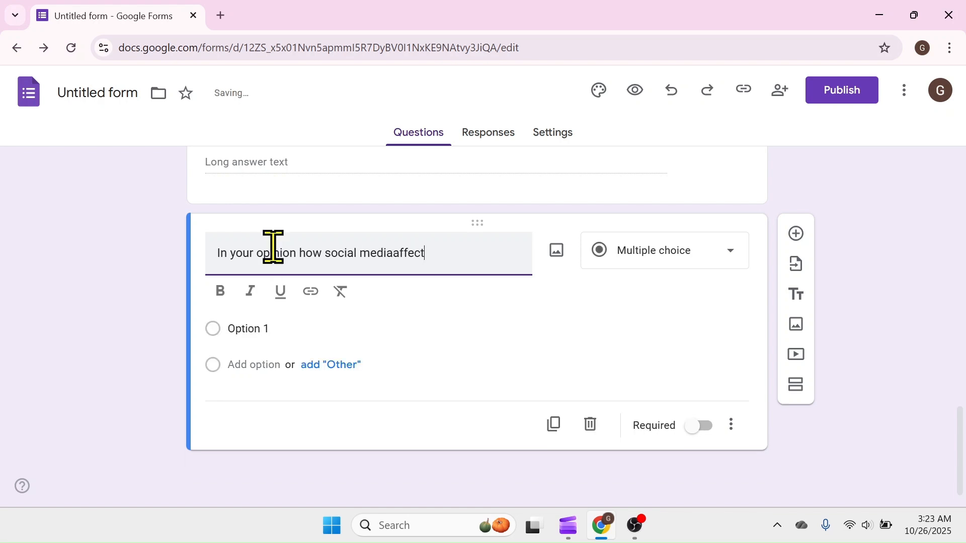
type("ed your daily lif")
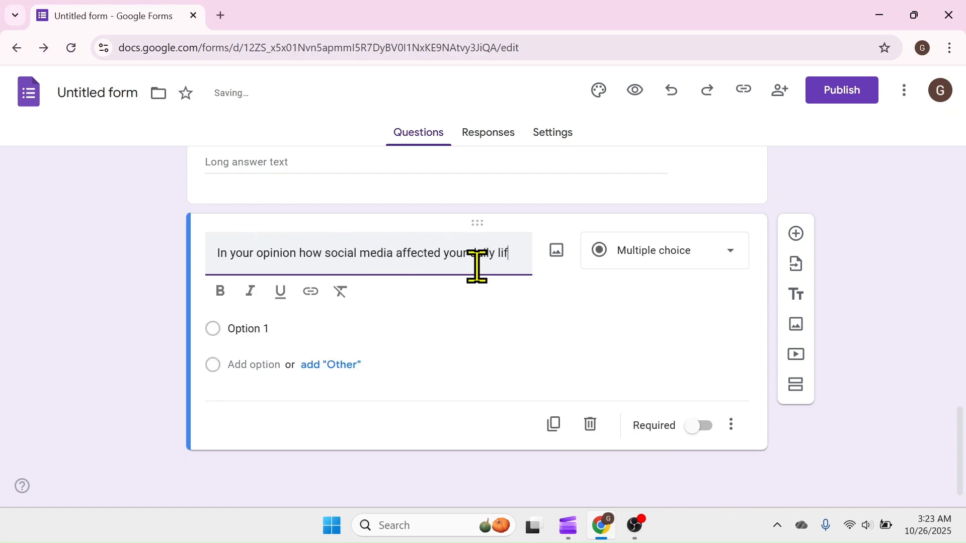
type("e? Positi")
type("ively)")
left_click(217, 278)
type("(")
left_click(480, 281)
type("? Write answer in bried")
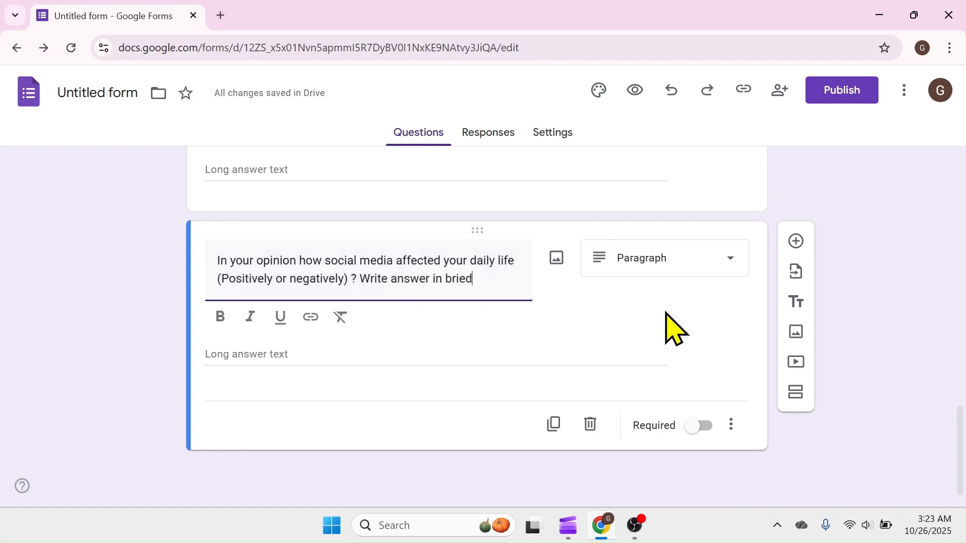
key("BackSpace")
type("f.")
left_click(729, 262)
left_click(664, 113)
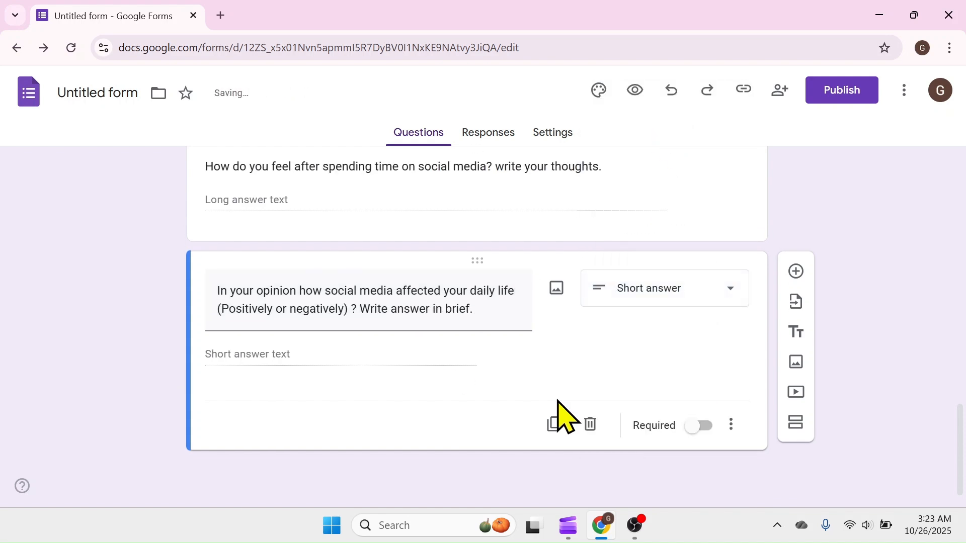
Step: Start publishing the form and check the general access options for the editor view and the responder view
scroll(558, 401, "up", 15)
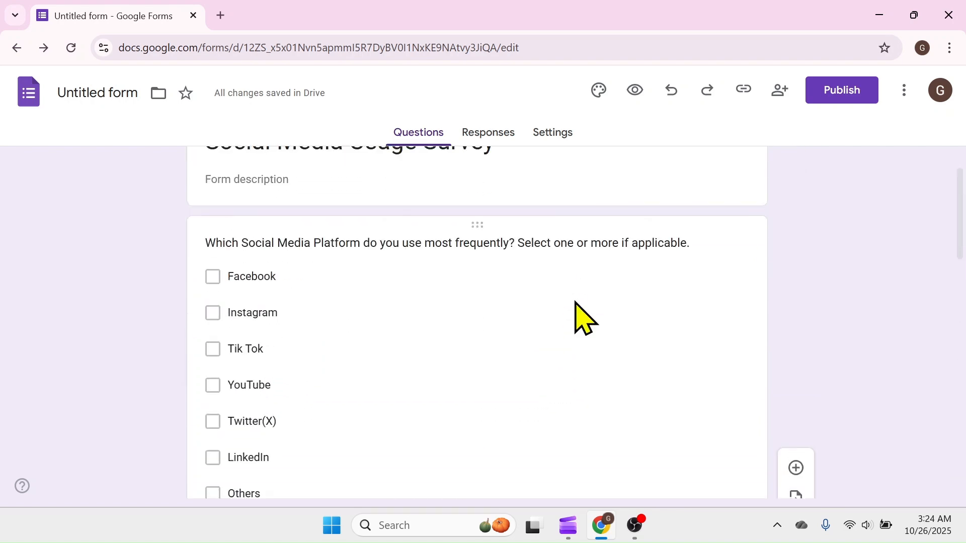
scroll(583, 312, "up", 2)
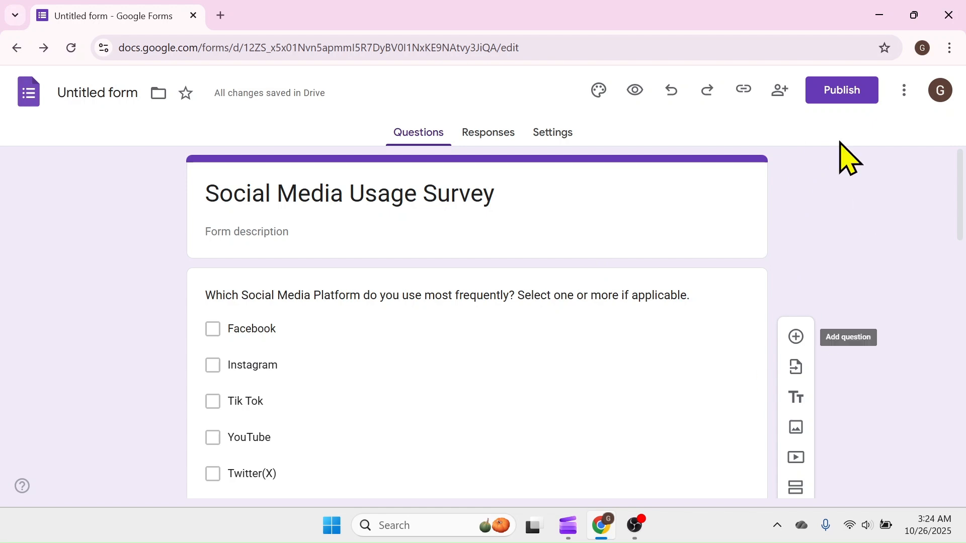
left_click(849, 95)
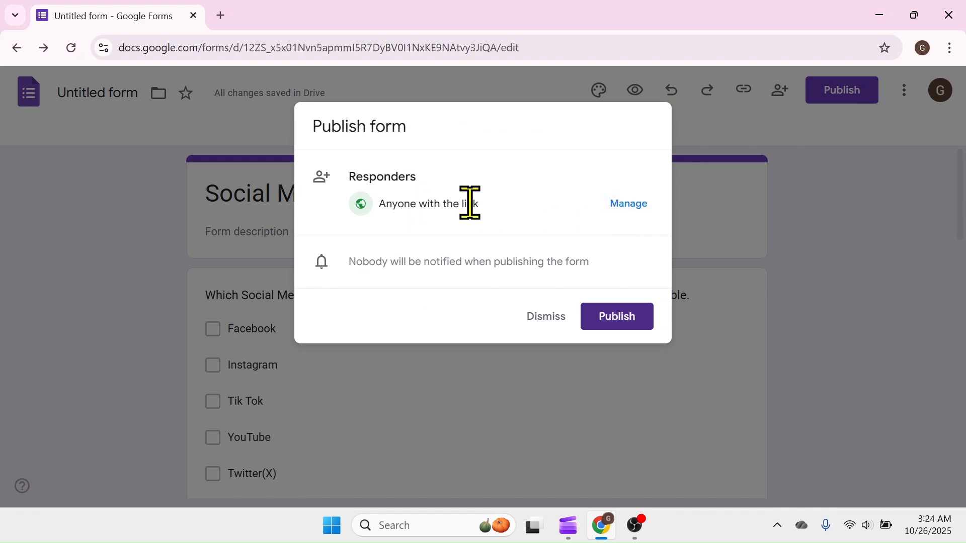
left_click(628, 204)
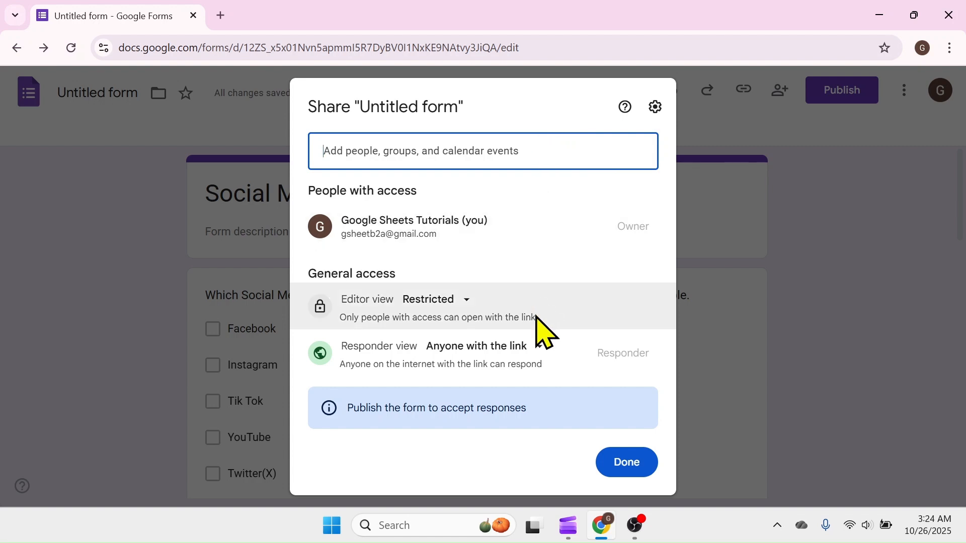
left_click(470, 300)
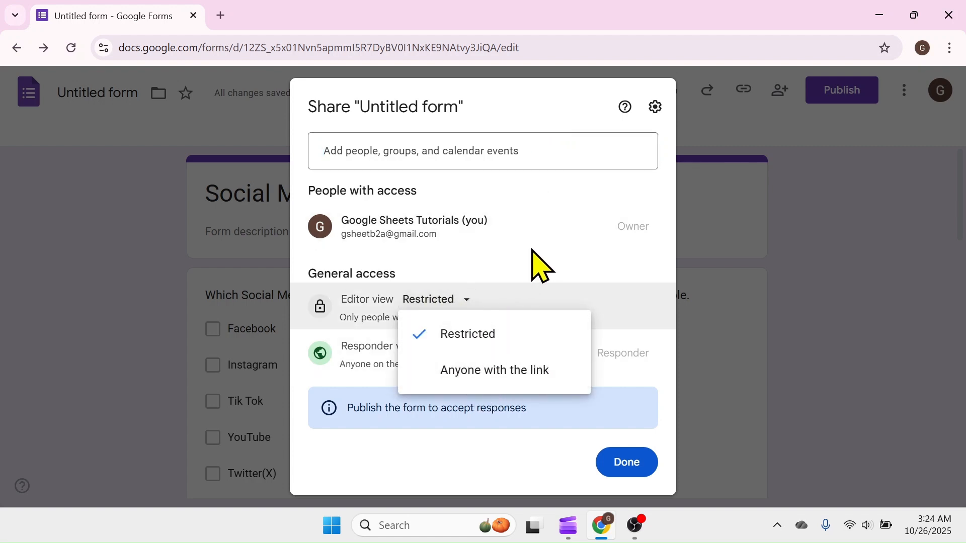
left_click(531, 276)
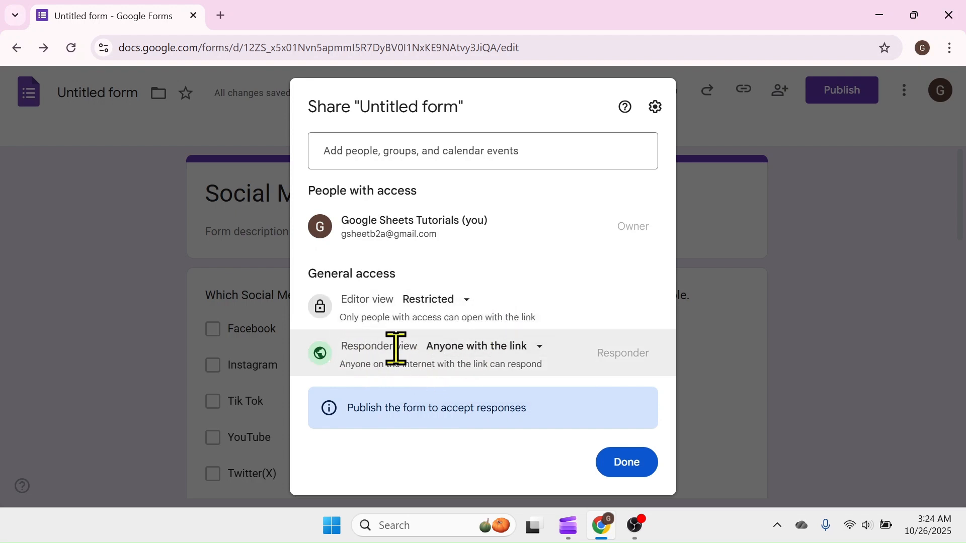
left_click(538, 347)
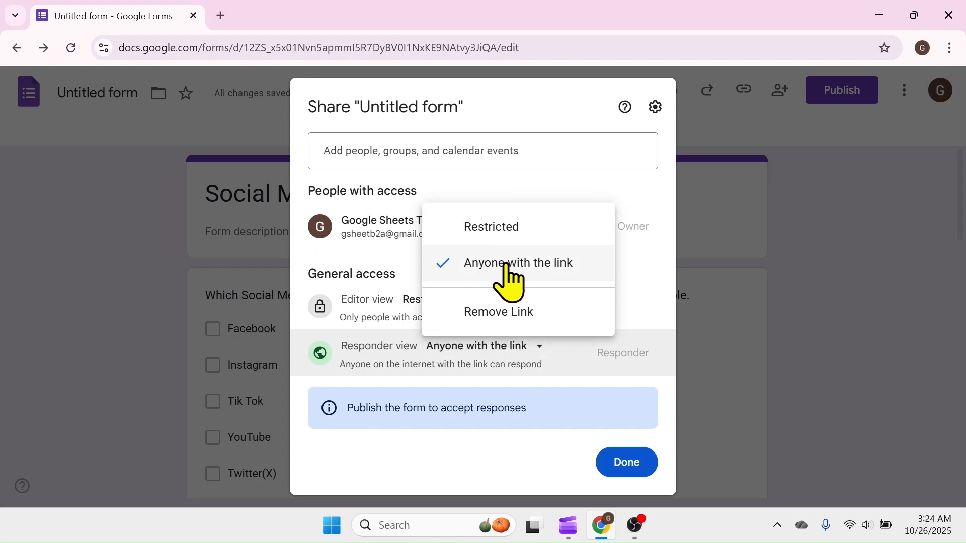
left_click(646, 300)
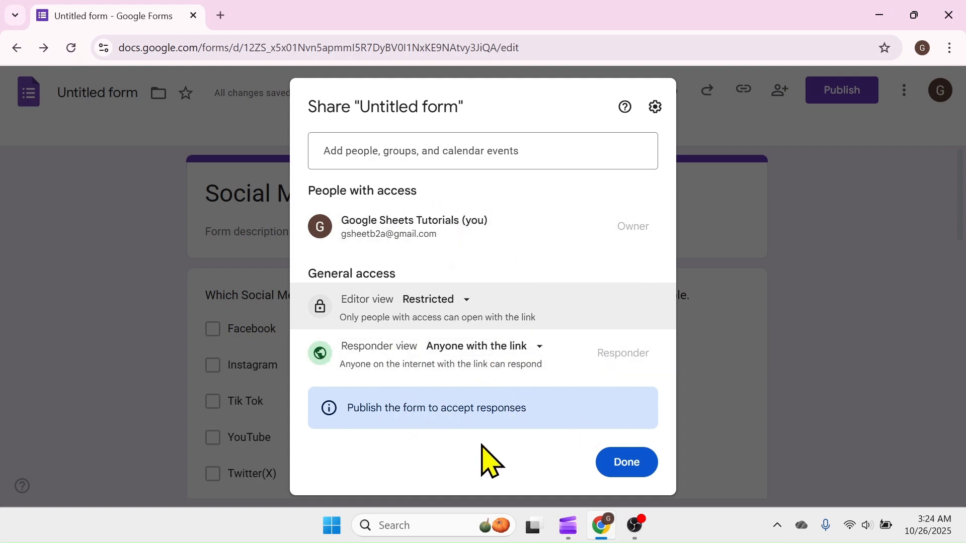
left_click(627, 463)
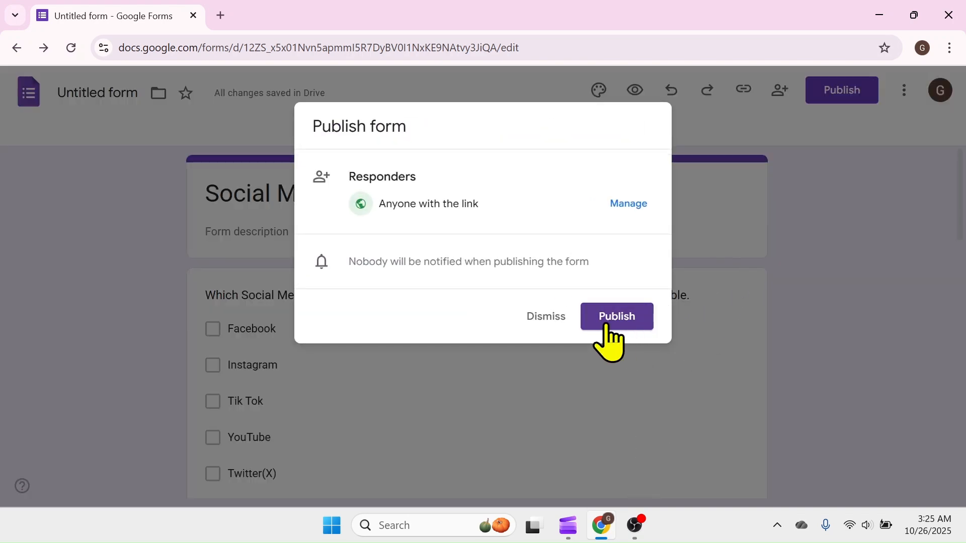
Step: Publish the form and copy its shortened responder link
left_click(617, 318)
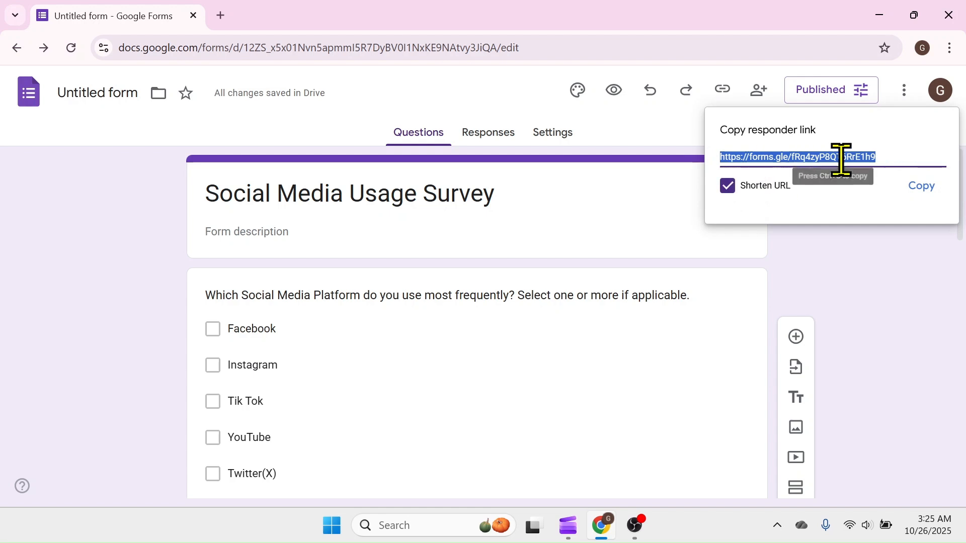
left_click(922, 186)
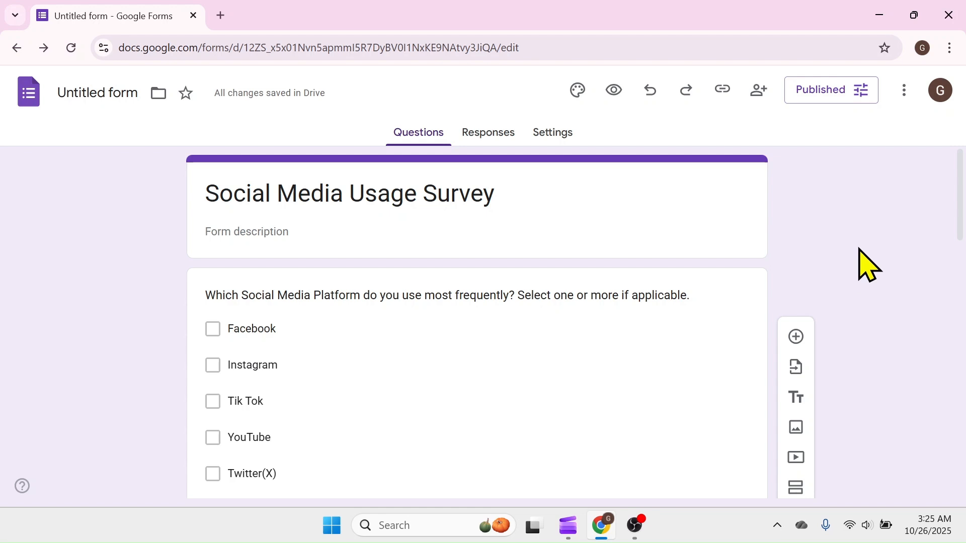
Step: Look over the form's responses page and its quiz, response, presentation and default settings
left_click(495, 146)
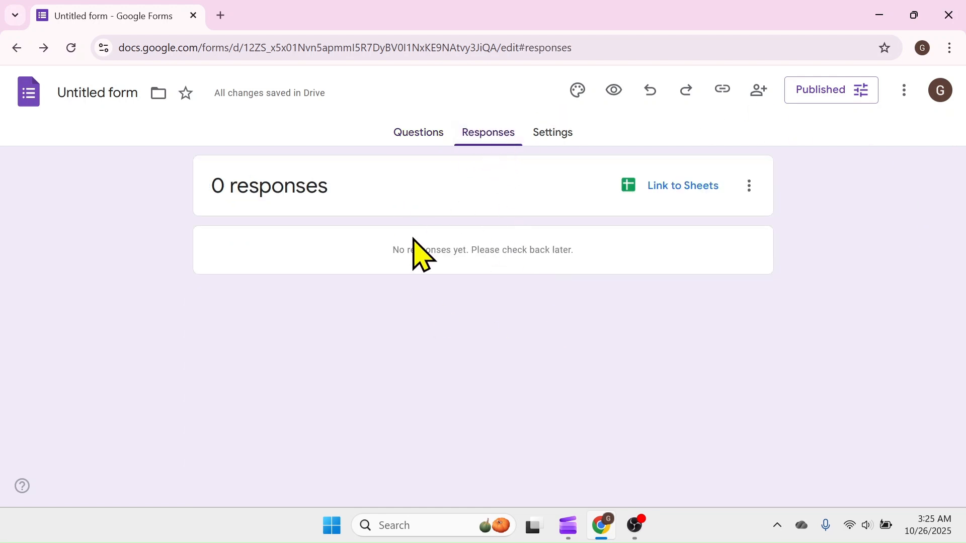
left_click(556, 135)
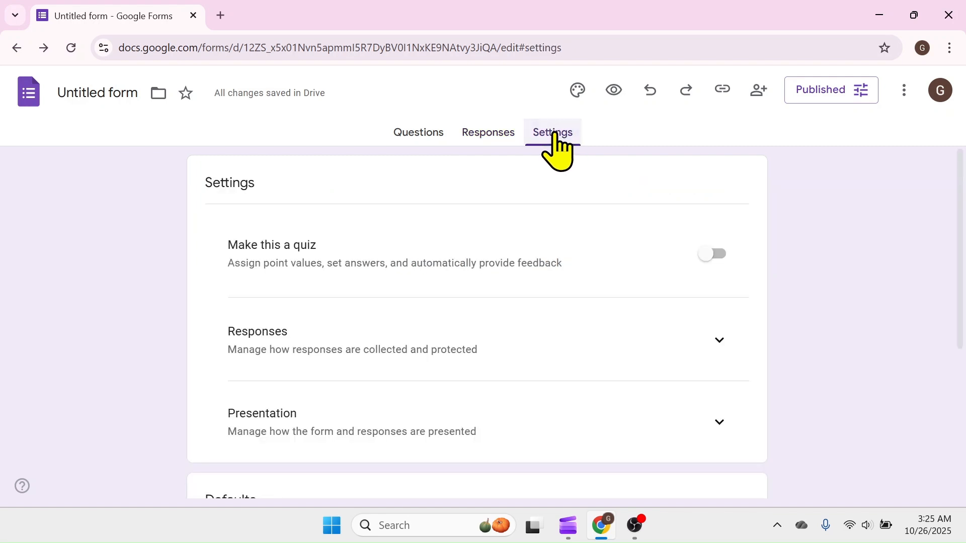
scroll(527, 344, "down", 4)
scroll(528, 347, "down", 1)
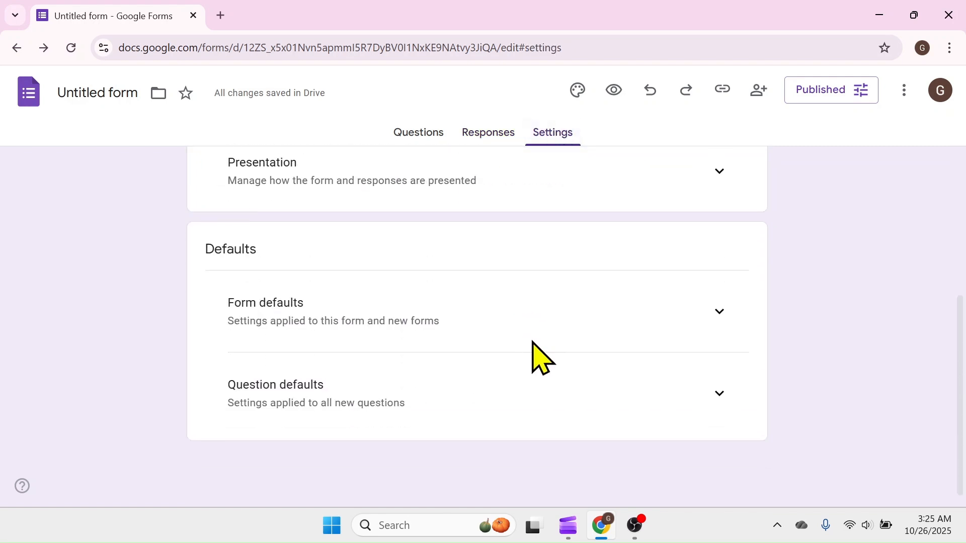
scroll(540, 332, "up", 5)
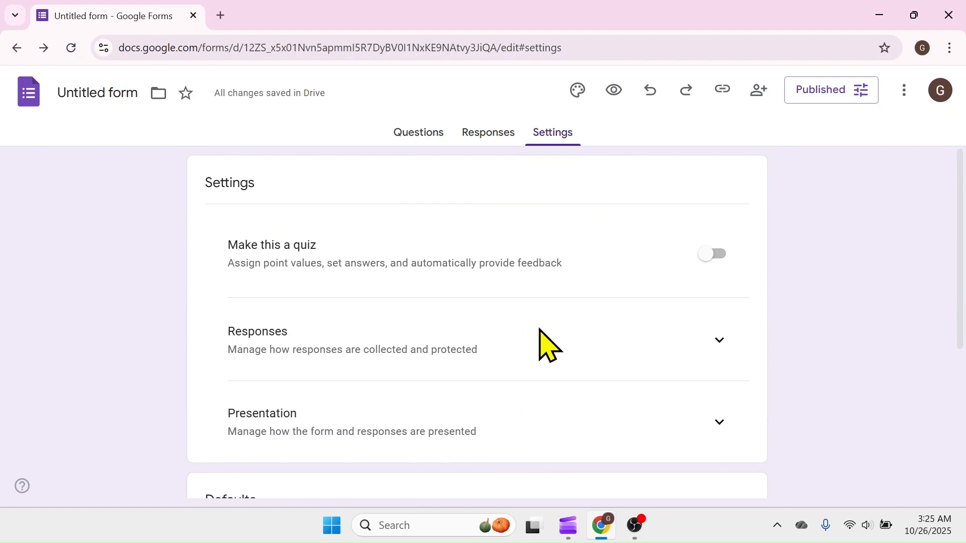
scroll(539, 329, "down", 5)
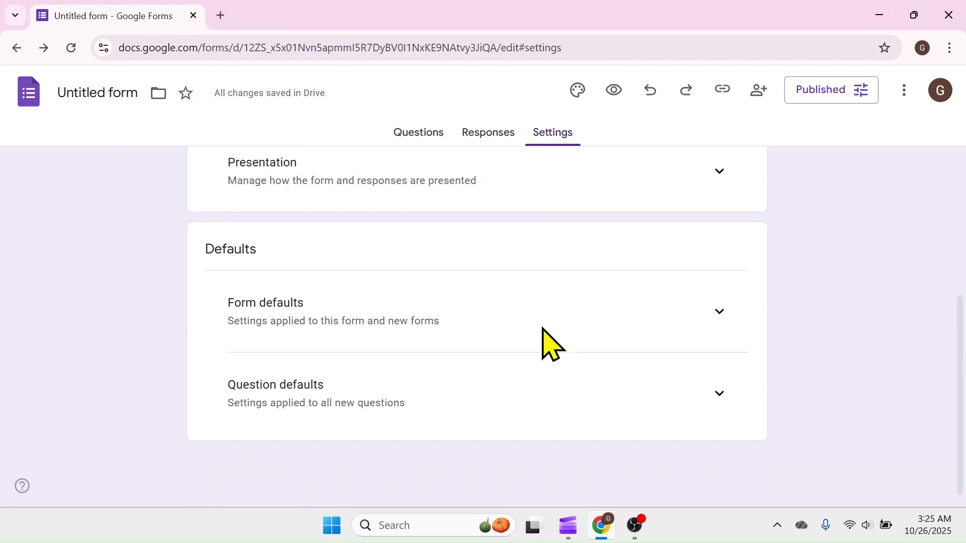
scroll(552, 344, "up", 5)
Step: Open a new Chrome window and load the survey from the copied responder link
left_click(332, 526)
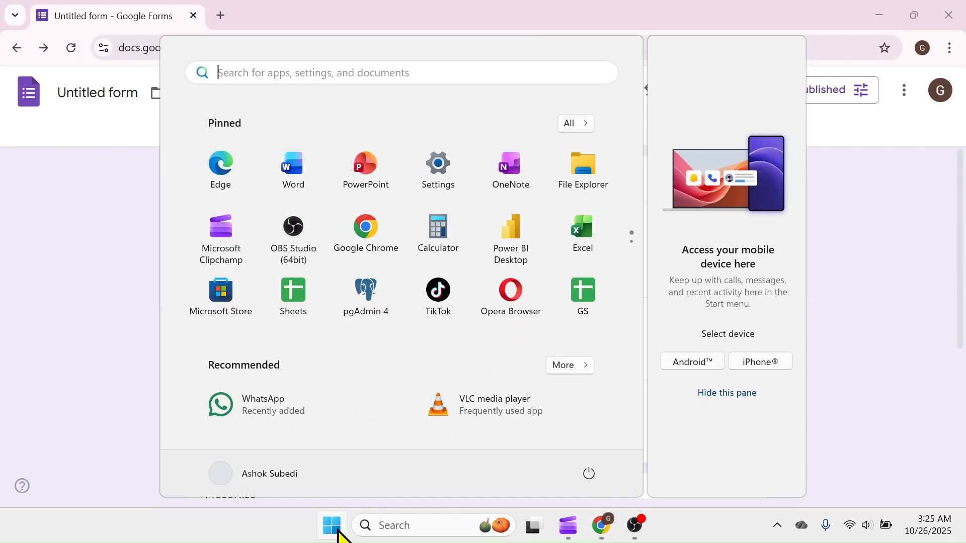
left_click(366, 242)
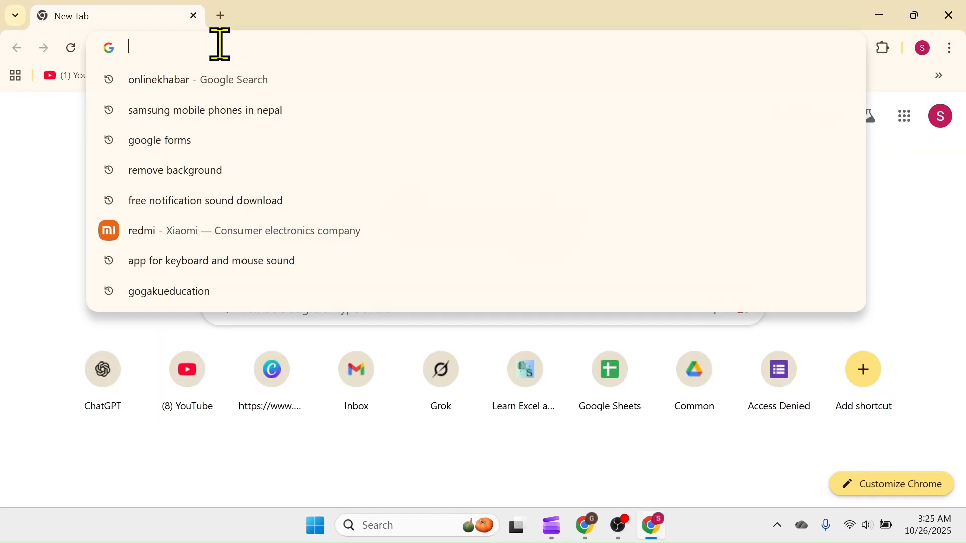
right_click(221, 46)
left_click(289, 176)
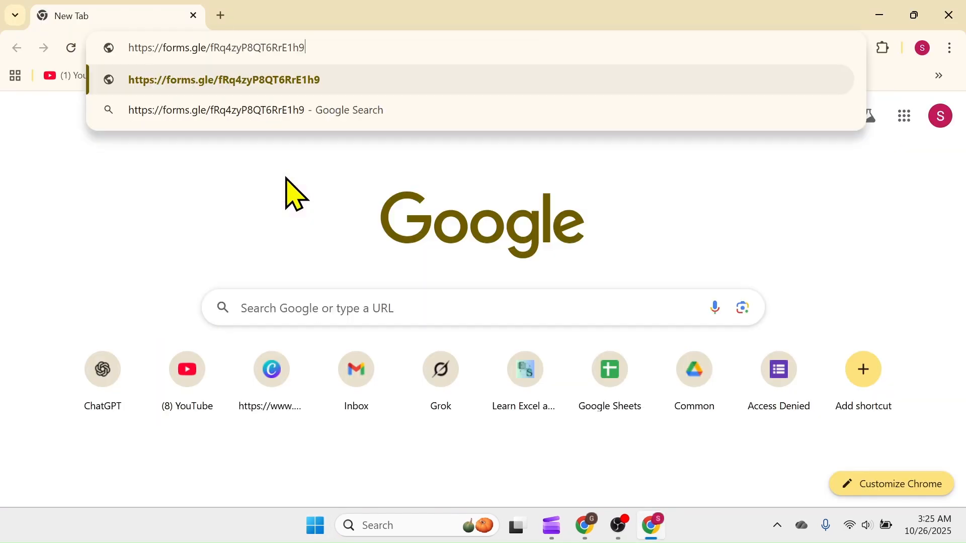
key("Return")
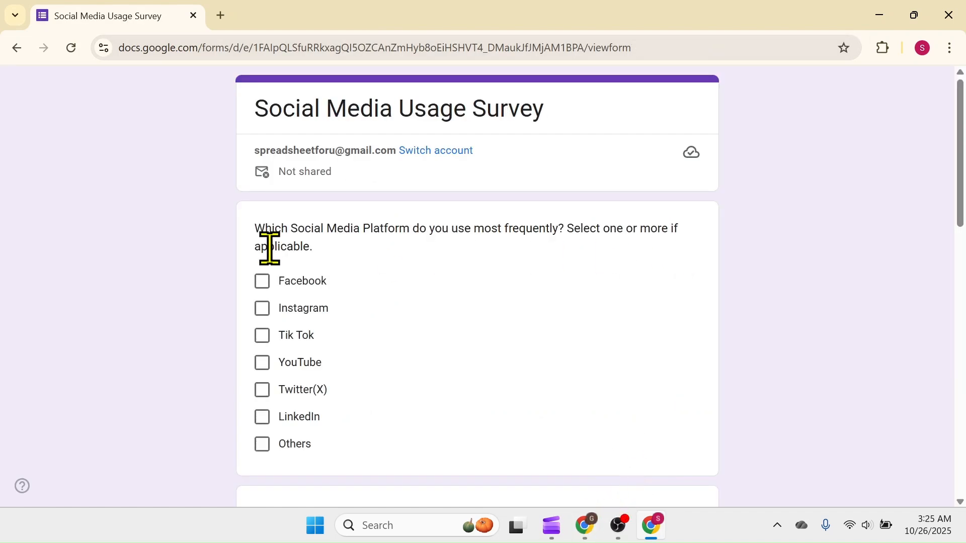
Step: Select Facebook, Tik Tok, YouTube and LinkedIn as the most frequently used social media platforms
left_click(262, 282)
scroll(405, 312, "down", 4)
scroll(393, 297, "up", 2)
left_click(262, 235)
left_click(262, 316)
left_click(262, 261)
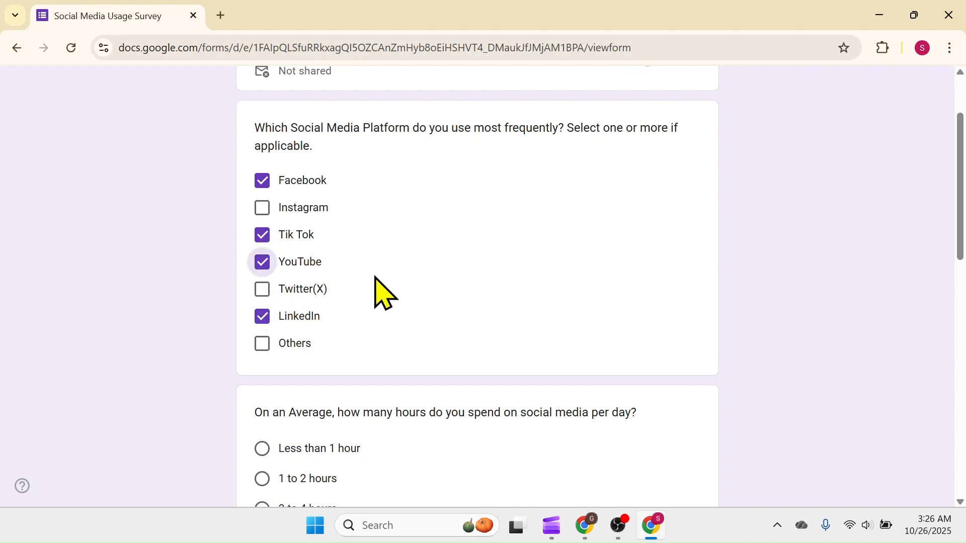
Step: Answer "3 to 4 hours" for daily use and "To stay connected with family and friends" for the primary purpose
scroll(352, 327, "down", 2)
left_click(306, 407)
scroll(452, 371, "down", 6)
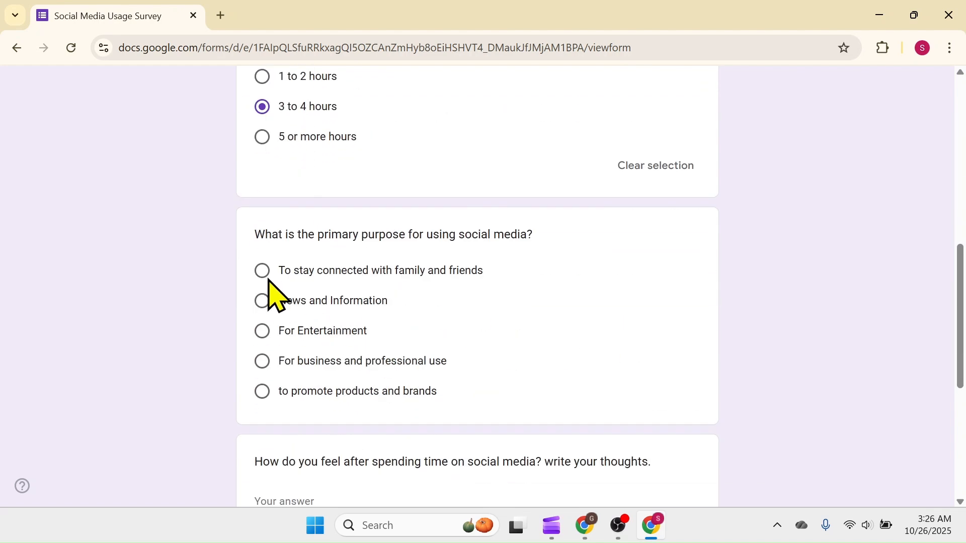
left_click(276, 282)
scroll(535, 319, "up", 2)
scroll(523, 315, "down", 4)
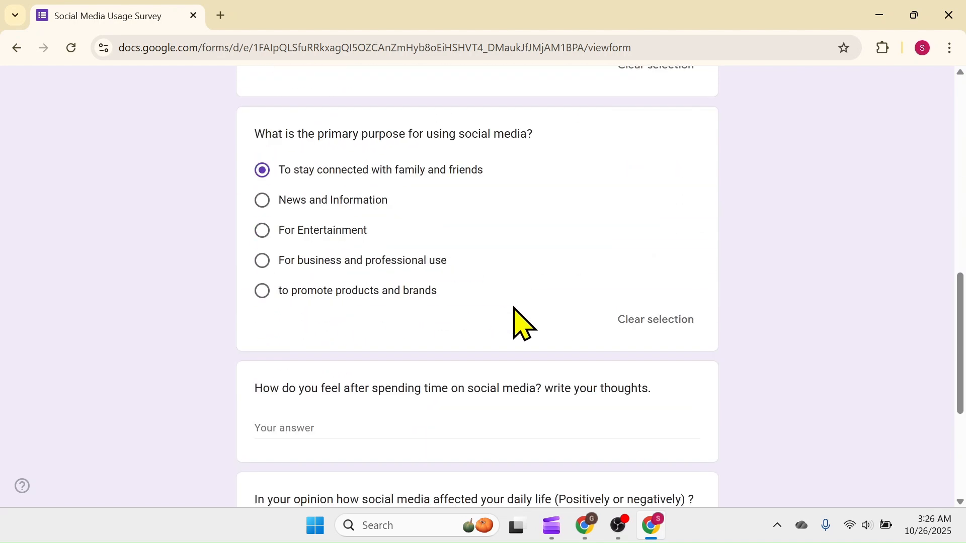
Step: Answer "I feel Good because I get in touch with my family and friends, know news updates etc." and "It affected my daily life positively.", and submit
scroll(523, 322, "down", 2)
left_click(310, 327)
type("I feel Good because I get in touch with my family and friends, know news updates etc.")
key("Tab")
type("I")
scroll(572, 358, "down", 2)
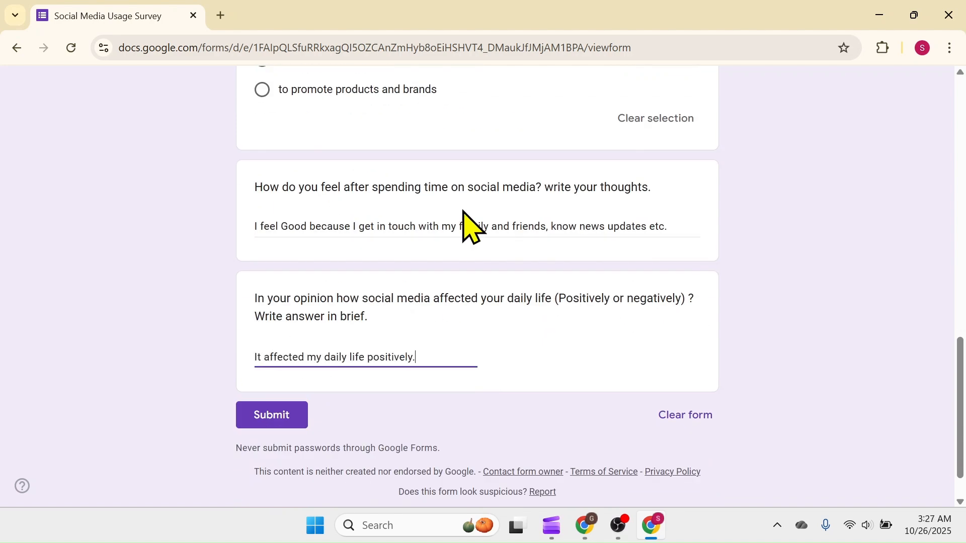
left_click(272, 420)
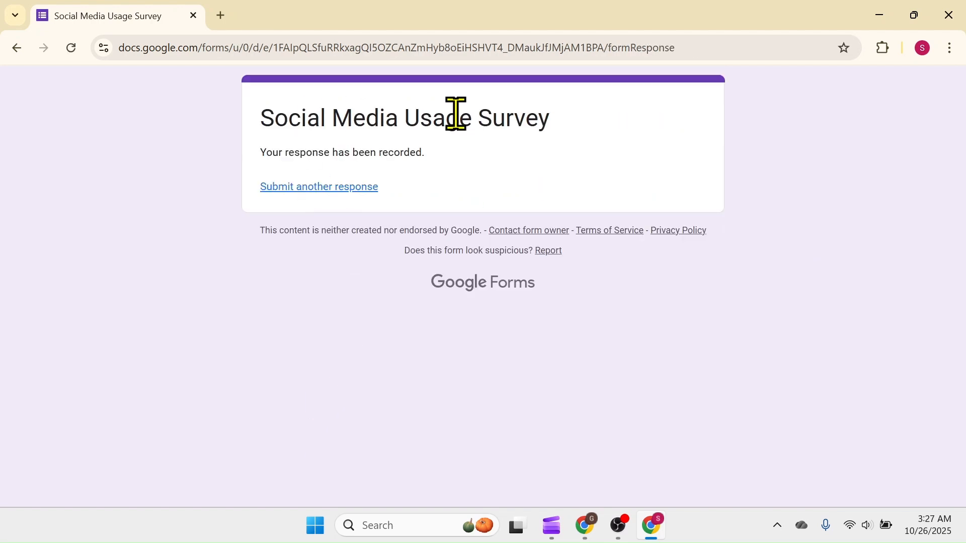
Step: Return to the form editor window and examine the summary charts of the survey responses
left_click(593, 534)
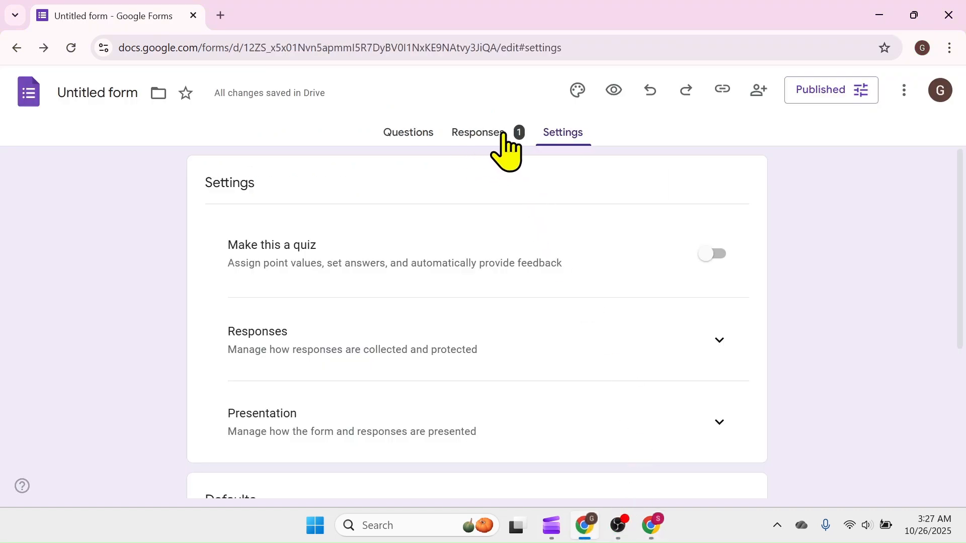
left_click(476, 134)
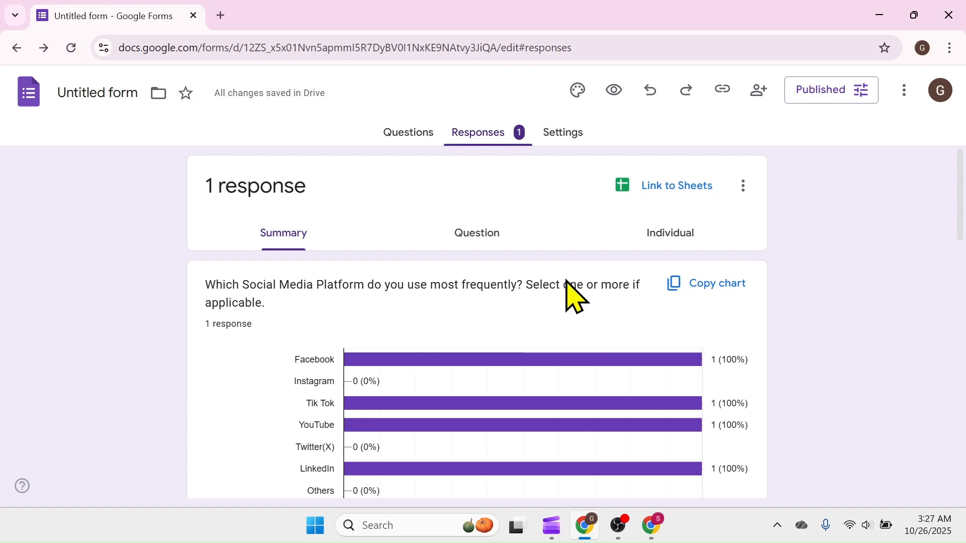
scroll(463, 308, "down", 6)
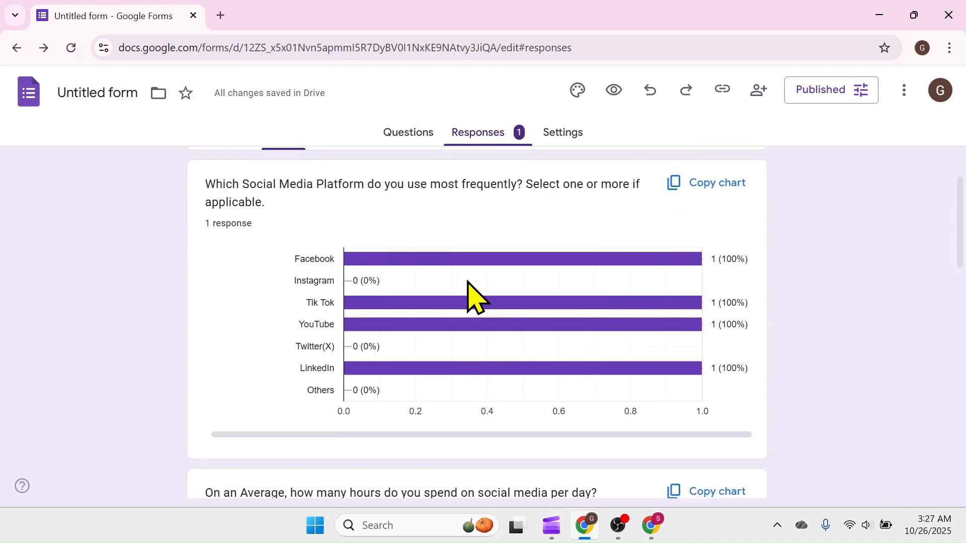
scroll(468, 369, "down", 5)
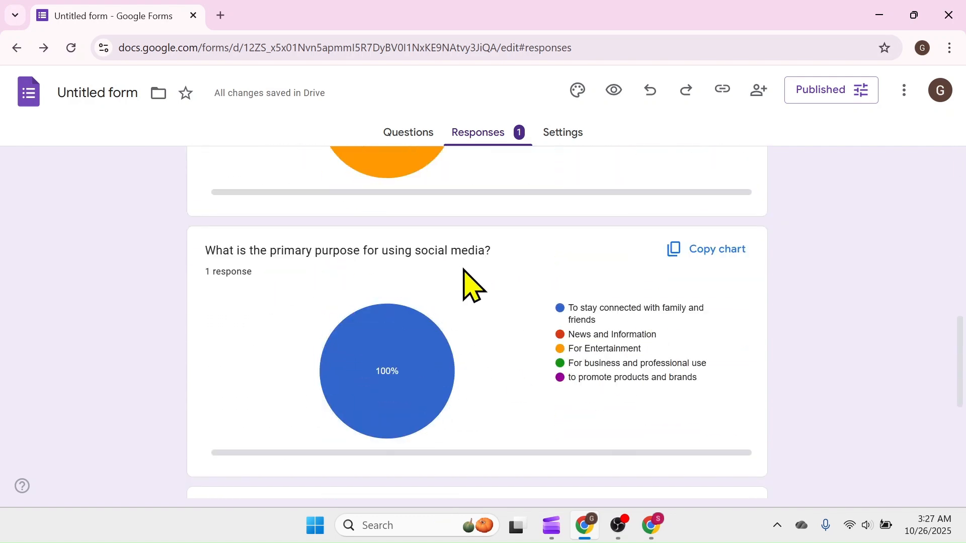
Step: Switch to the survey window and answer a second response with Facebook and Instagram, "5 or more hours" and "To stay connected with family and friends"
scroll(463, 276, "down", 6)
scroll(526, 323, "up", 20)
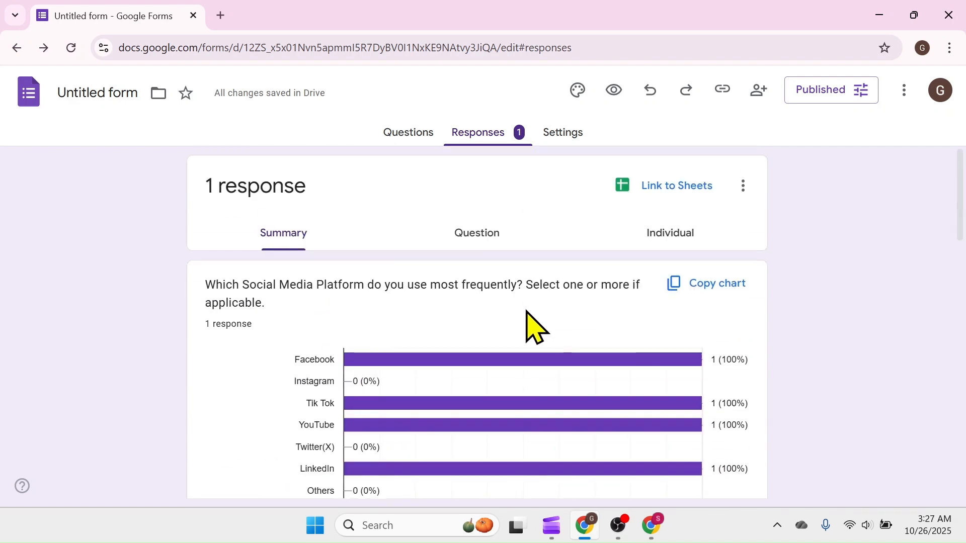
left_click(652, 526)
left_click(262, 280)
scroll(416, 319, "down", 5)
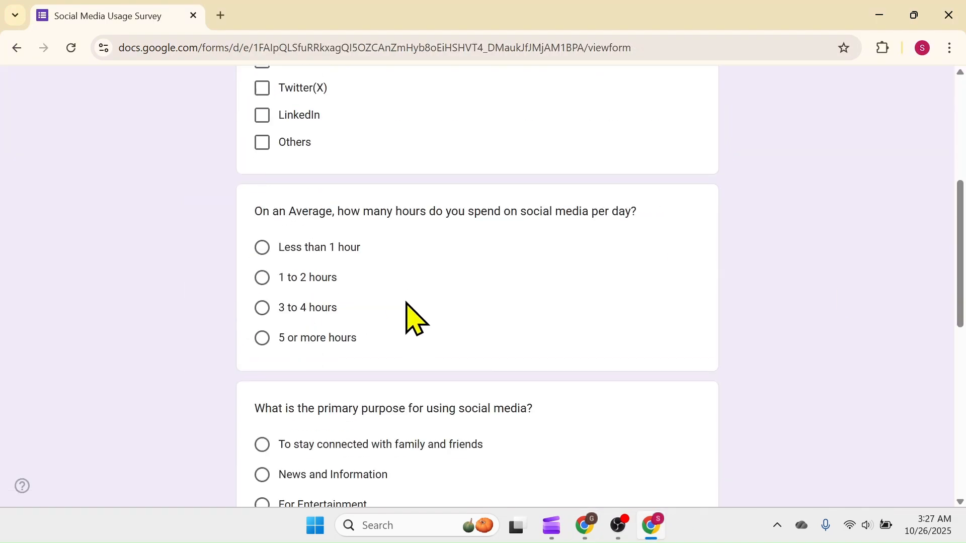
left_click(312, 349)
scroll(446, 297, "down", 4)
scroll(447, 296, "down", 6)
Step: Answer the feelings question with "I feel good." and the daily life question with "Positively", and submit the response
left_click(312, 254)
type("I fee")
left_click(305, 357)
type("Positively")
left_click(282, 422)
Step: Fill a third response with Tik Tok as the platform, "3 to 4 hours" daily and "For Entertainment" as the primary purpose
scroll(261, 327, "down", 5)
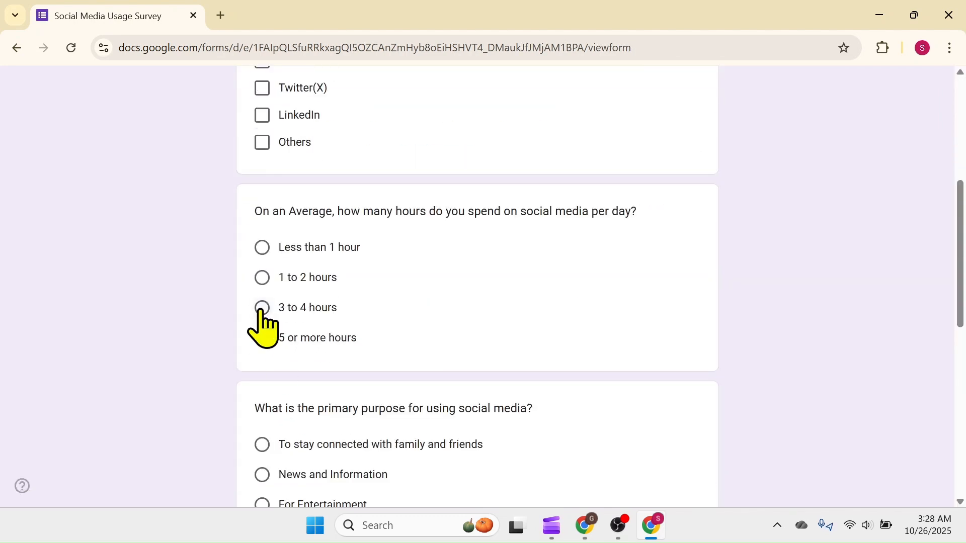
left_click(262, 503)
scroll(453, 326, "down", 8)
Step: Enter "example" for both written-answer questions and submit the third response
left_click(429, 327)
type("example")
left_click(345, 451)
type("example")
scroll(345, 451, "down", 3)
left_click(291, 369)
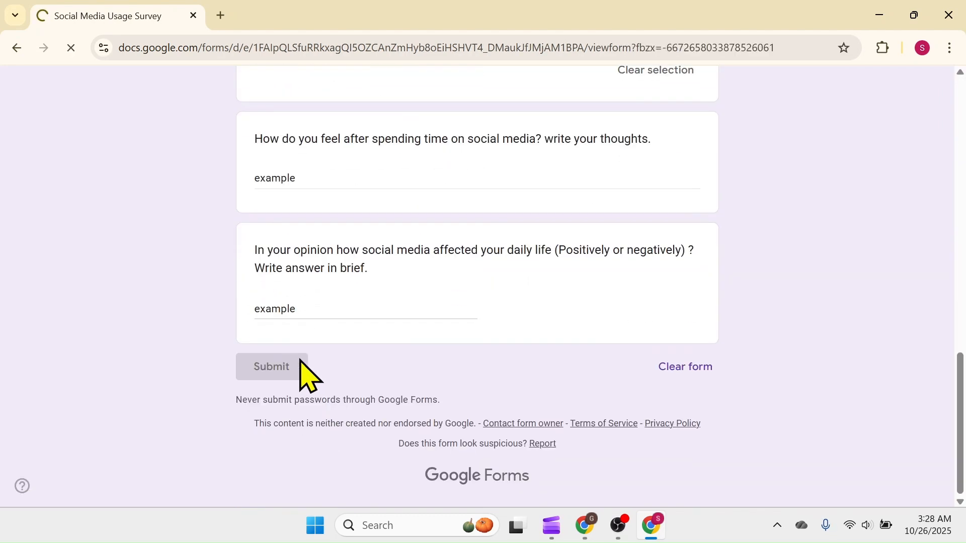
Step: Fill a fourth response with LinkedIn as the platform, "1 to 2 hours" daily and "For business and professional use" as the purpose
scroll(370, 360, "down", 5)
left_click(261, 175)
left_click(262, 460)
scroll(459, 301, "down", 5)
Step: Answer the feelings and daily life questions with "example" and submit the fourth response
left_click(303, 327)
type("example")
left_click(417, 460)
type("ex")
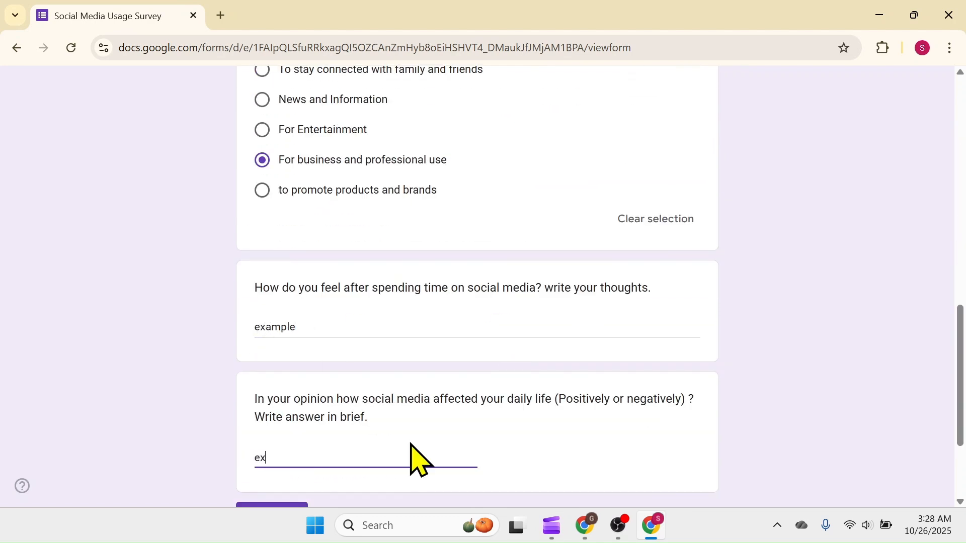
type("ample")
scroll(398, 405, "down", 2)
Step: Return to the form editor window and examine the updated summary charts for all survey questions
left_click(583, 527)
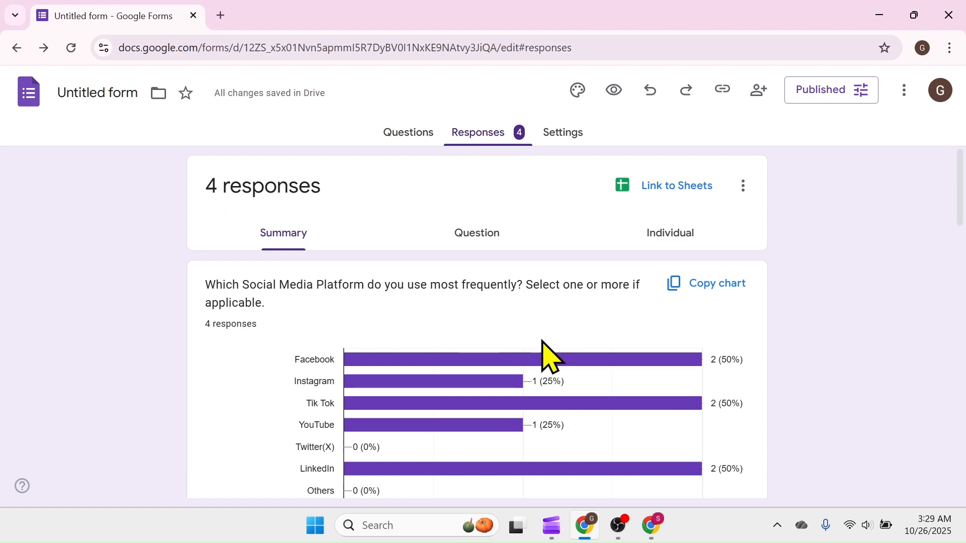
scroll(550, 355, "down", 15)
scroll(618, 352, "up", 6)
scroll(622, 352, "up", 8)
Step: Link the form responses to a new spreadsheet named "Social Media Survey (Responses)" and look over the answer columns
left_click(684, 196)
left_click_drag(235, 151, 172, 151)
type("Social Media Survey")
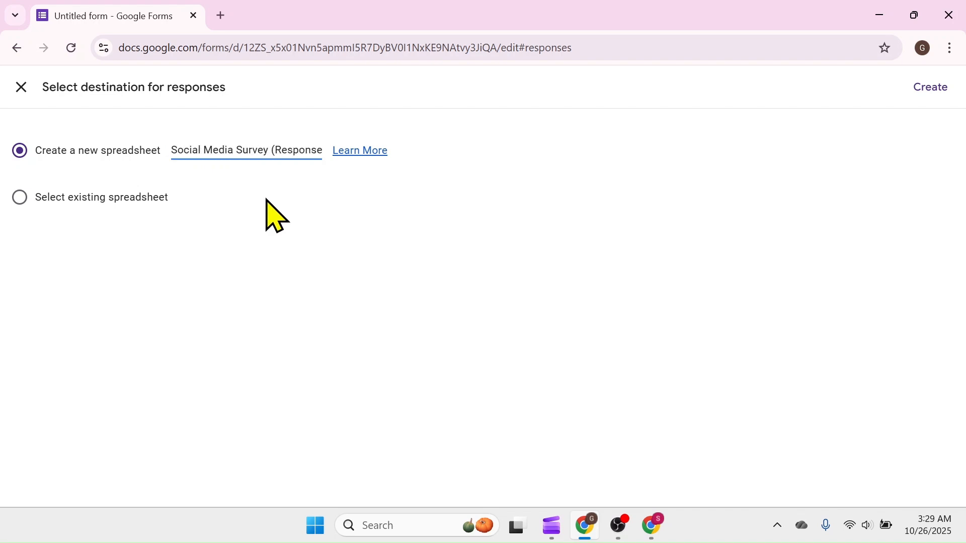
left_click(936, 88)
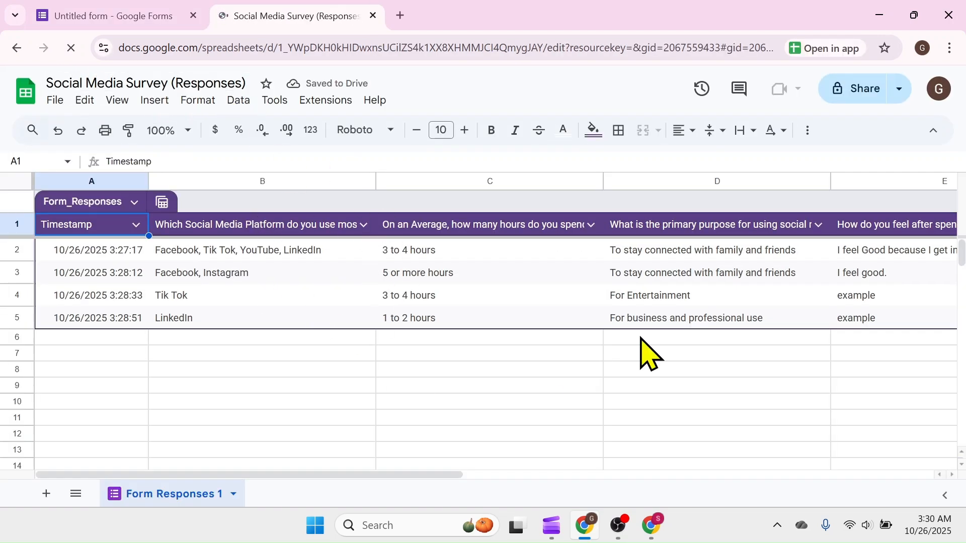
left_click_drag(323, 474, 297, 483)
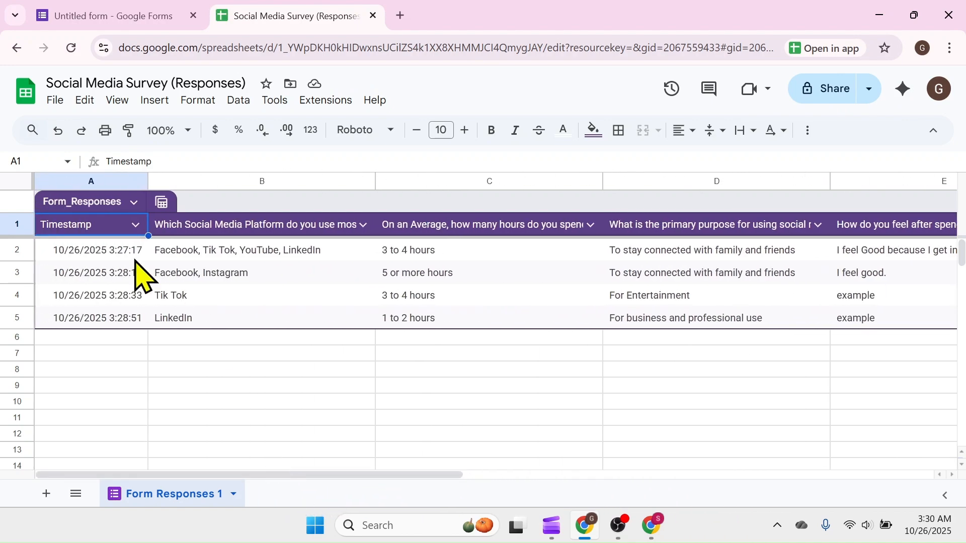